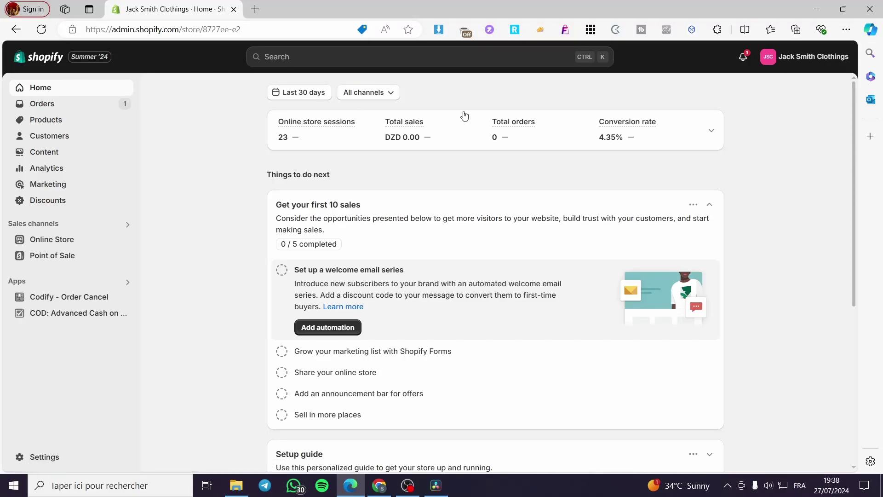
Search the Shopify App Store for "dser" and open the DSers-AliExpress Dropshipping listing
{"action": "mouse_move", "coordinate": [720, 136]}
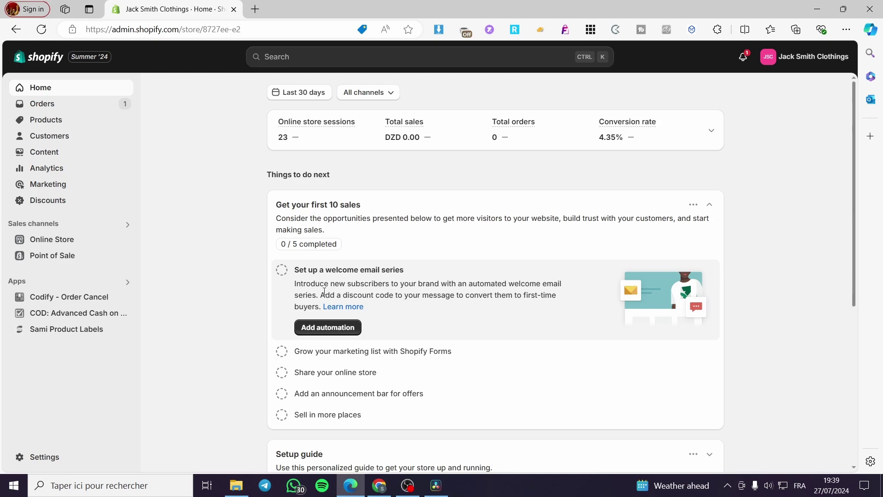
{"action": "left_click", "coordinate": [327, 64]}
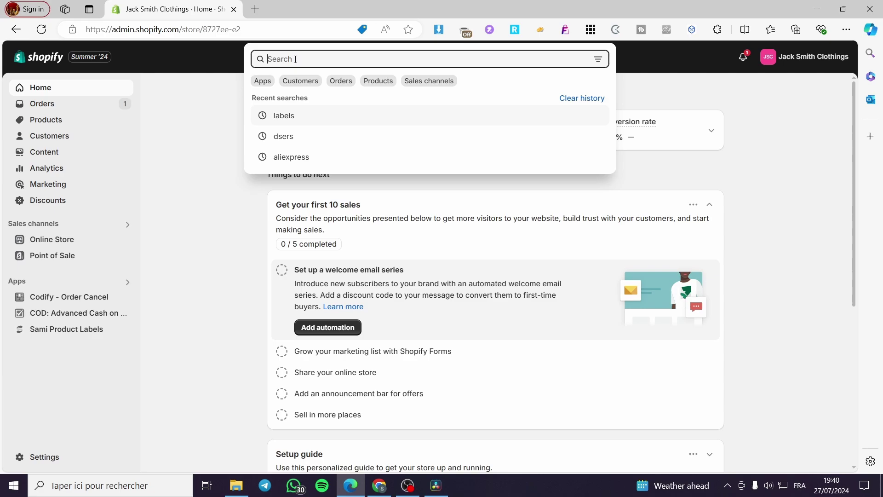
{"action": "type", "text": "dse"}
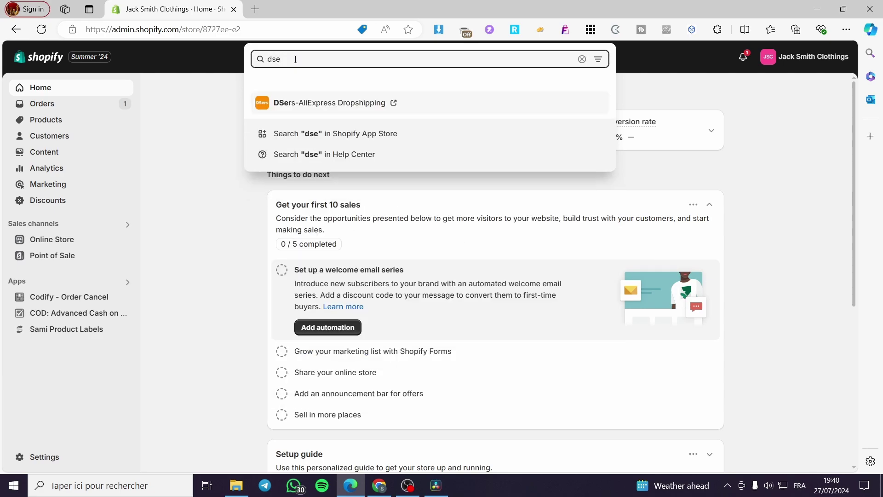
{"action": "type", "text": "r"}
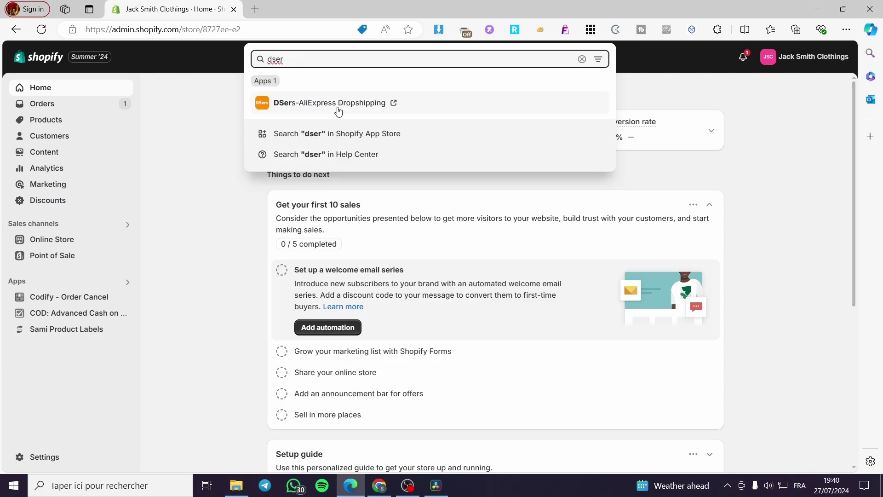
{"action": "left_click", "coordinate": [307, 134]}
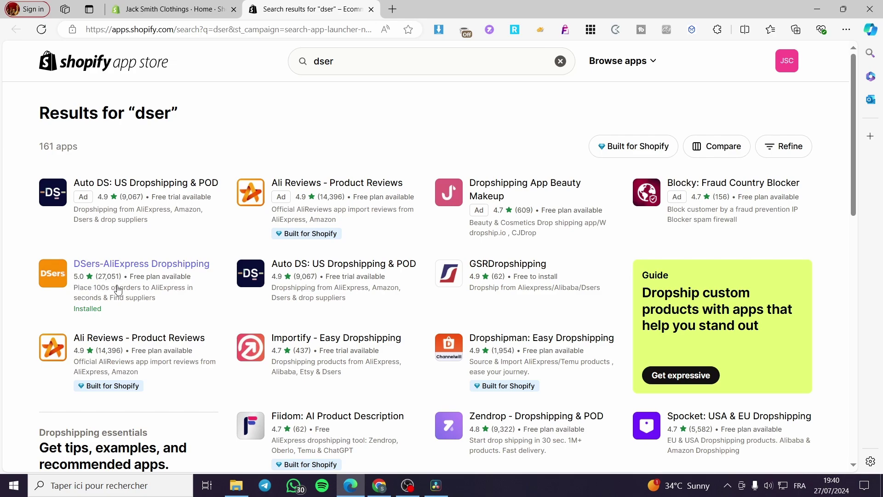
{"action": "left_click", "coordinate": [113, 268]}
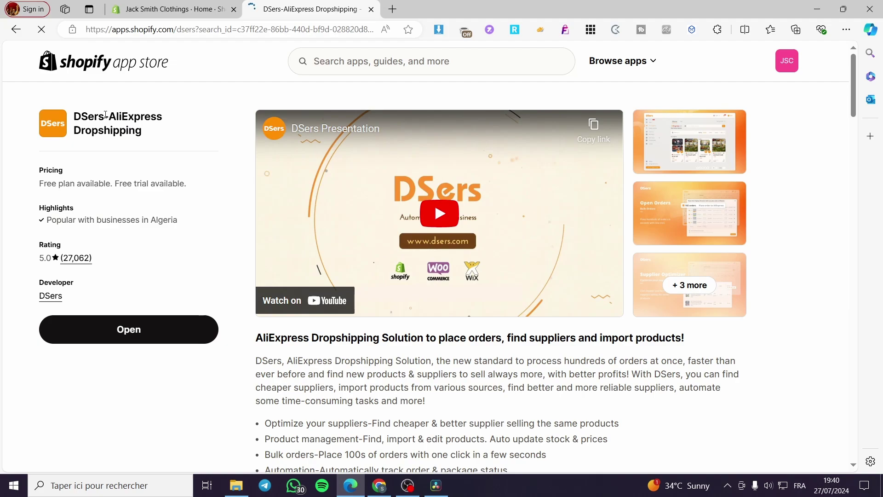
{"action": "left_click_drag", "start_coordinate": [112, 116], "coordinate": [138, 132]}
{"action": "left_click", "coordinate": [151, 146]}
{"action": "left_click", "coordinate": [131, 330]}
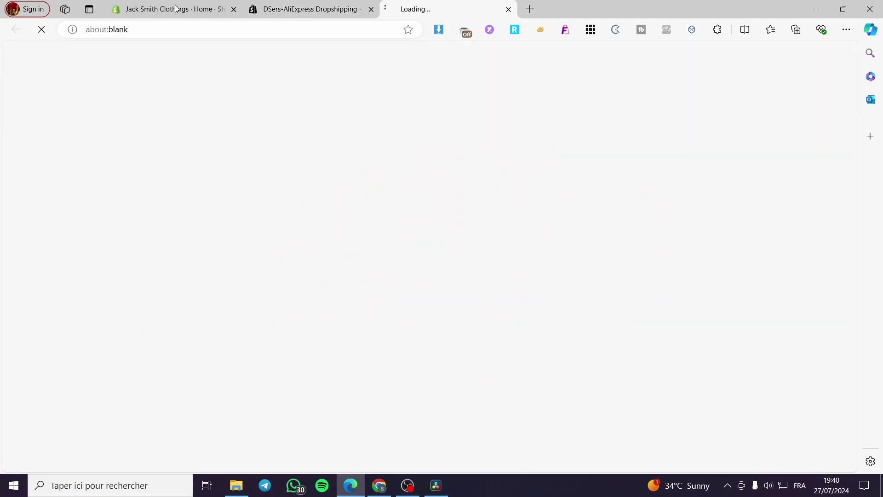
{"action": "left_click", "coordinate": [371, 9]}
{"action": "left_click", "coordinate": [368, 9]}
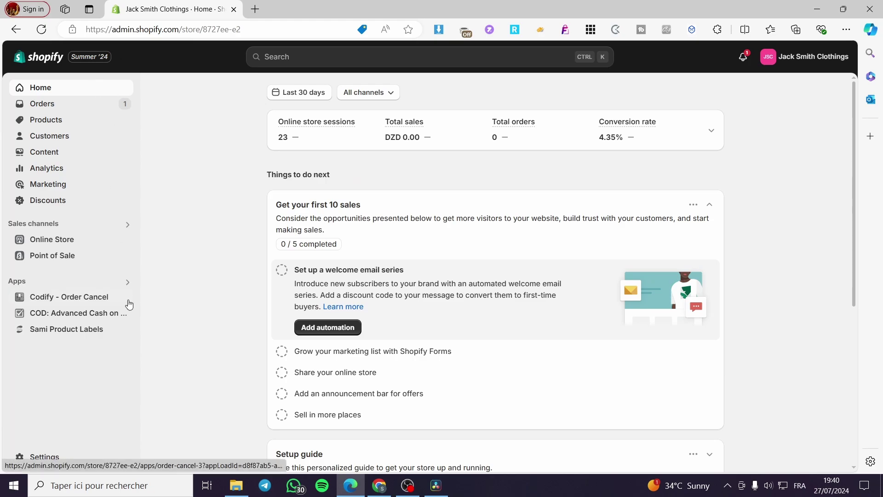
Repeat the recent "dser" search in the store admin and open the installed DSers-AliExpress Dropshipping app
{"action": "left_click", "coordinate": [276, 56]}
{"action": "left_click", "coordinate": [304, 121]}
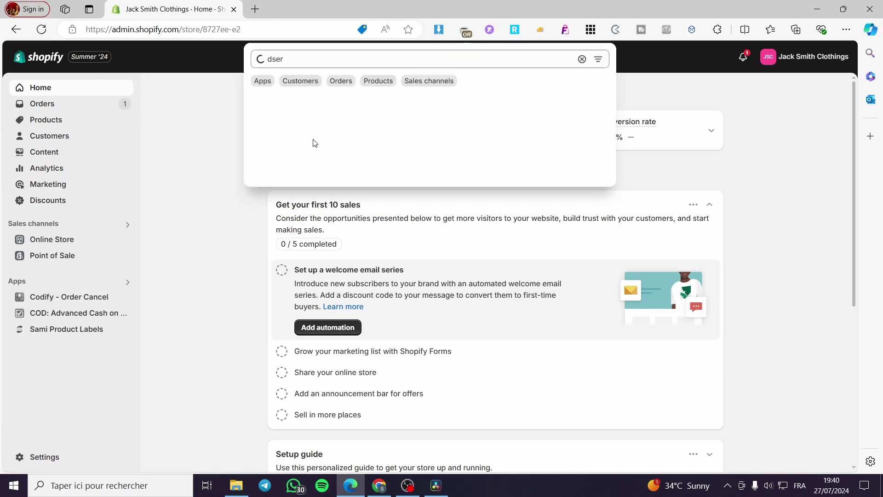
{"action": "left_click", "coordinate": [320, 102]}
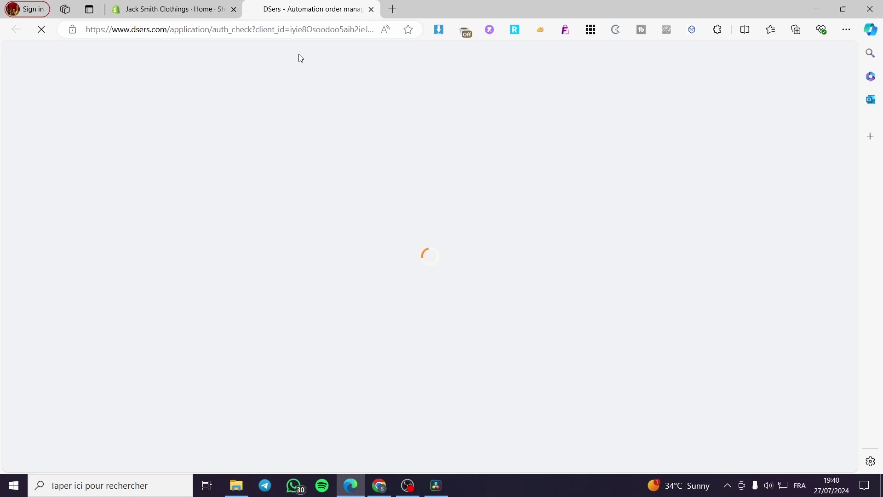
{"action": "left_click", "coordinate": [167, 8]}
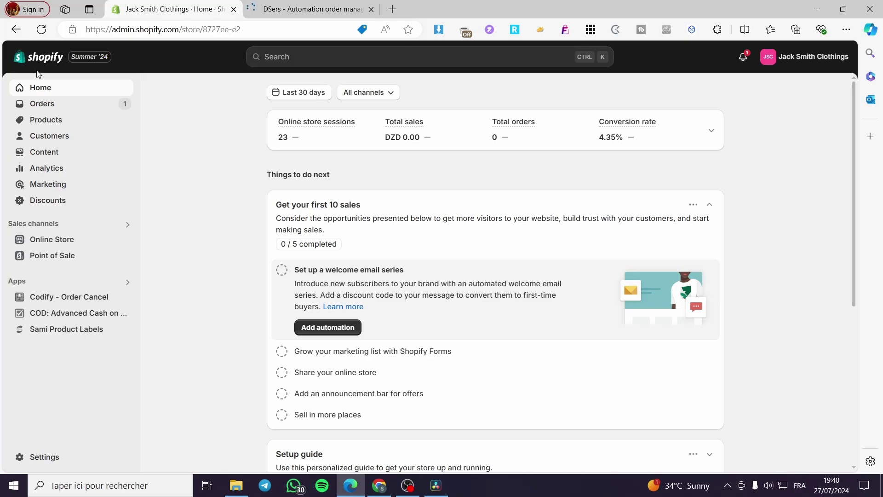
{"action": "left_click", "coordinate": [277, 6]}
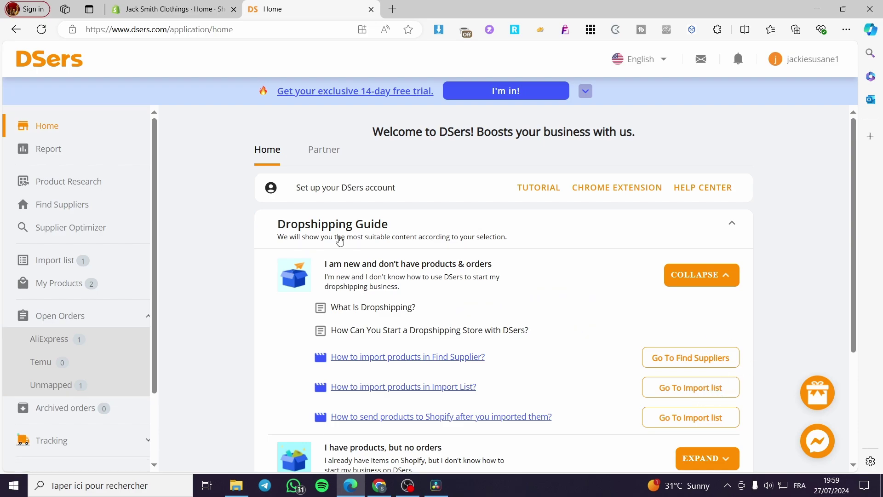
Look through the partner apps offered on the DSers home page
{"action": "left_click", "coordinate": [322, 150]}
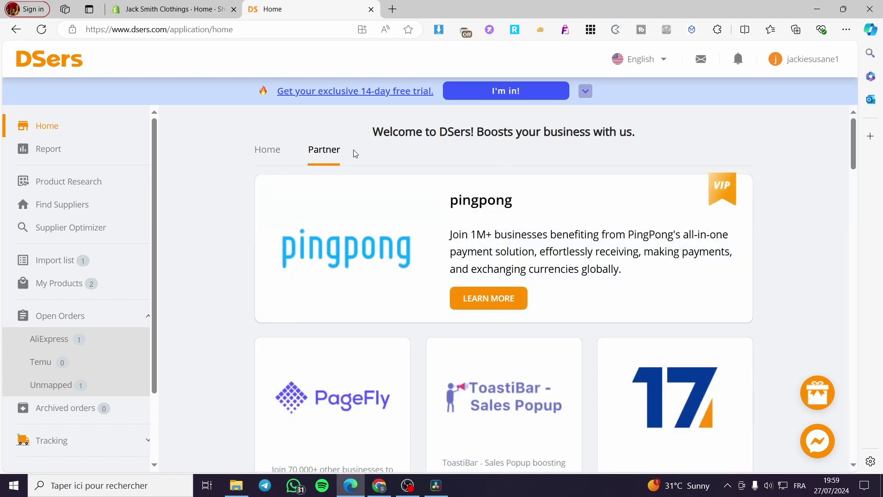
{"action": "scroll", "coordinate": [624, 323], "scroll_direction": "down", "scroll_amount": 10}
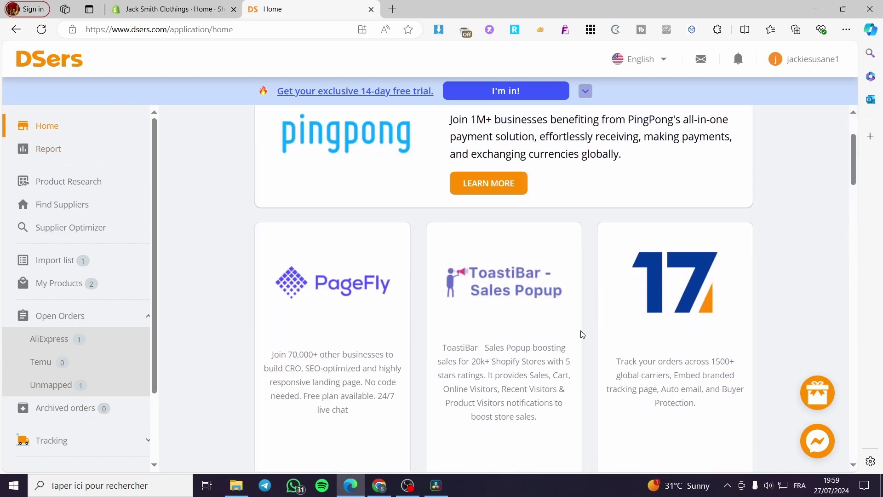
{"action": "scroll", "coordinate": [561, 329], "scroll_direction": "down", "scroll_amount": 9}
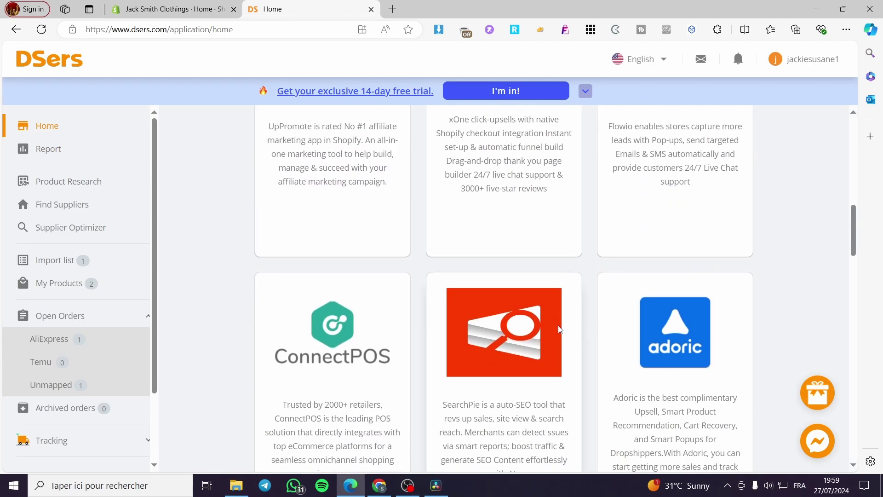
{"action": "scroll", "coordinate": [554, 309], "scroll_direction": "up", "scroll_amount": 6}
{"action": "scroll", "coordinate": [554, 309], "scroll_direction": "up", "scroll_amount": 13}
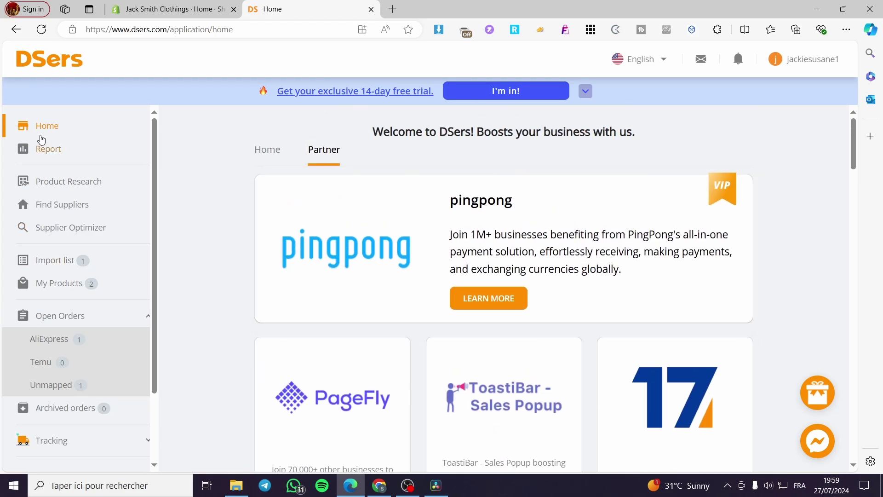
Open Product Research and look through the featured TikTok ads for trending products
{"action": "left_click", "coordinate": [60, 189]}
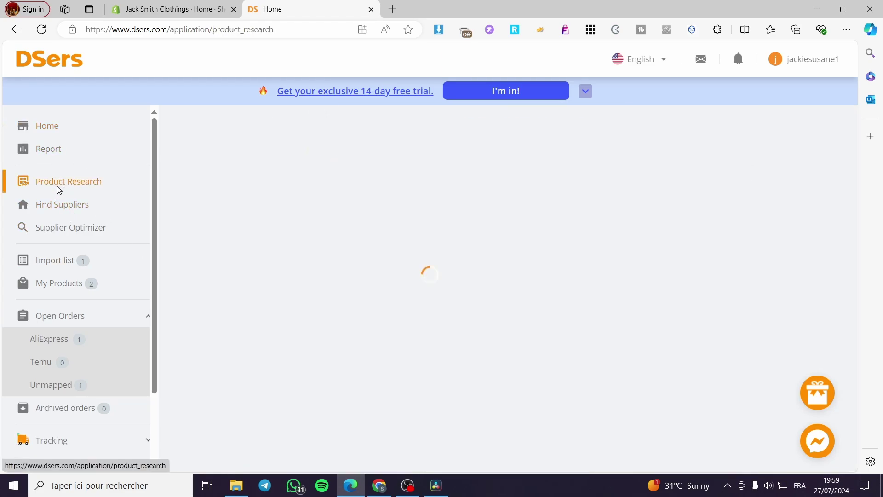
{"action": "left_click", "coordinate": [361, 229]}
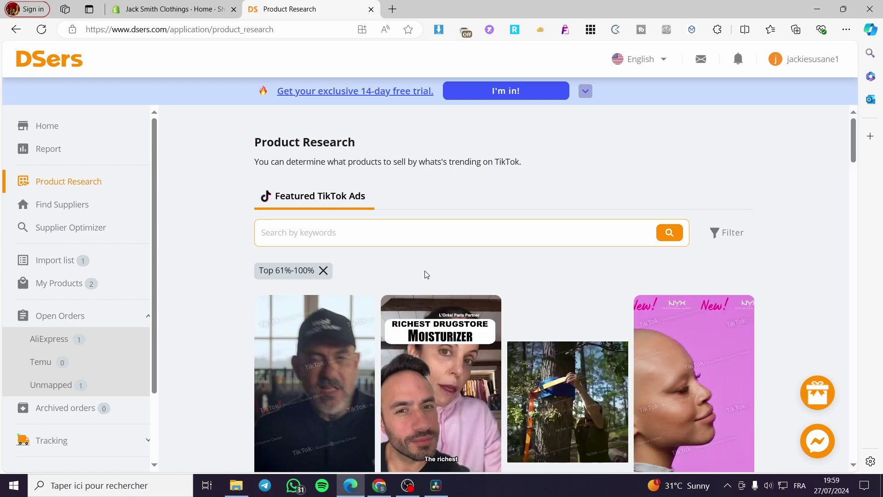
{"action": "scroll", "coordinate": [550, 299], "scroll_direction": "down", "scroll_amount": 5}
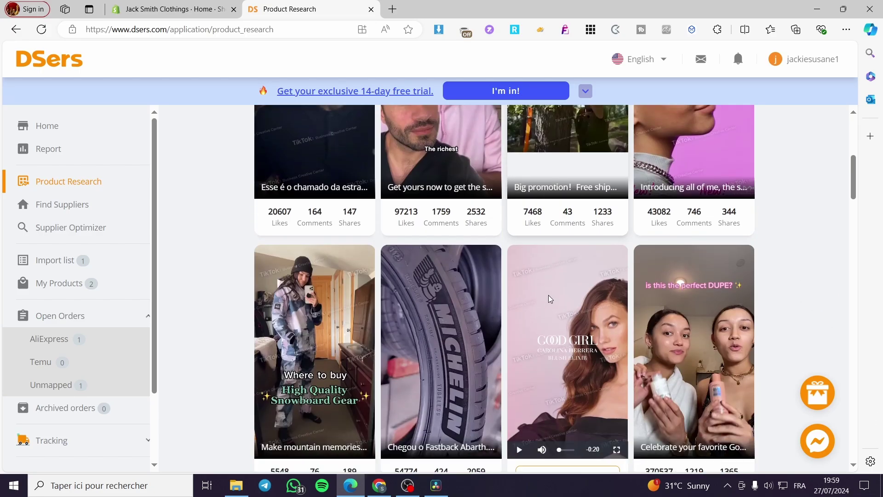
{"action": "scroll", "coordinate": [550, 299], "scroll_direction": "down", "scroll_amount": 1}
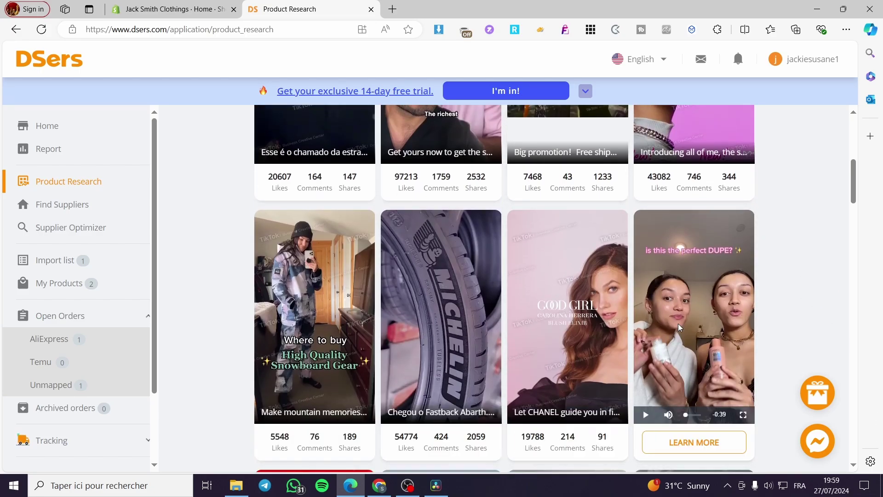
{"action": "scroll", "coordinate": [679, 327], "scroll_direction": "down", "scroll_amount": 5}
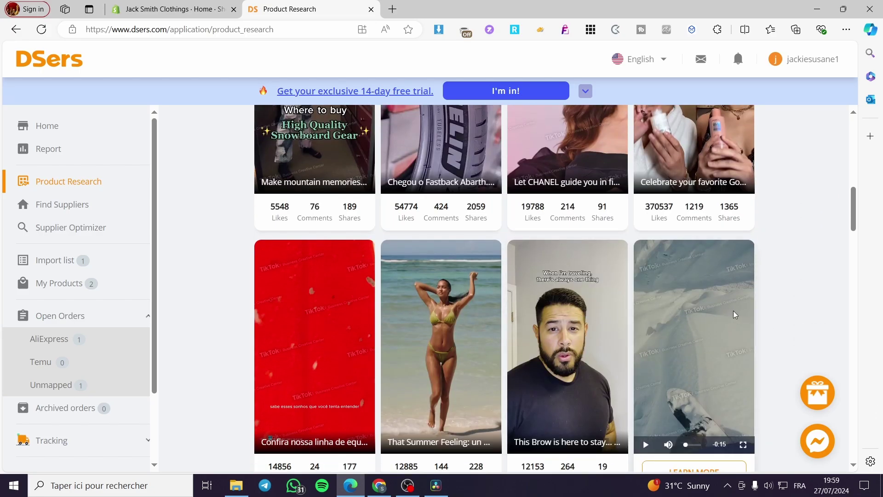
{"action": "scroll", "coordinate": [734, 314], "scroll_direction": "up", "scroll_amount": 10}
{"action": "scroll", "coordinate": [370, 193], "scroll_direction": "up", "scroll_amount": 3}
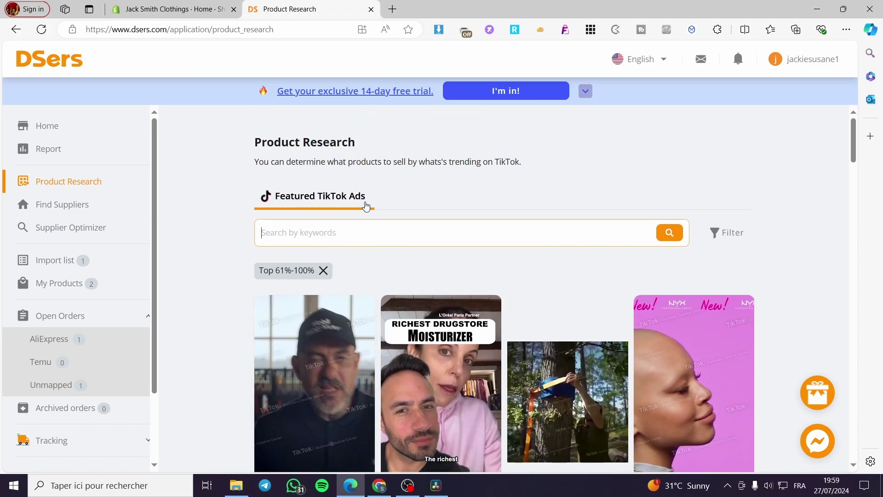
Open Find Suppliers and check which supplier platforms can be added
{"action": "left_click", "coordinate": [81, 210]}
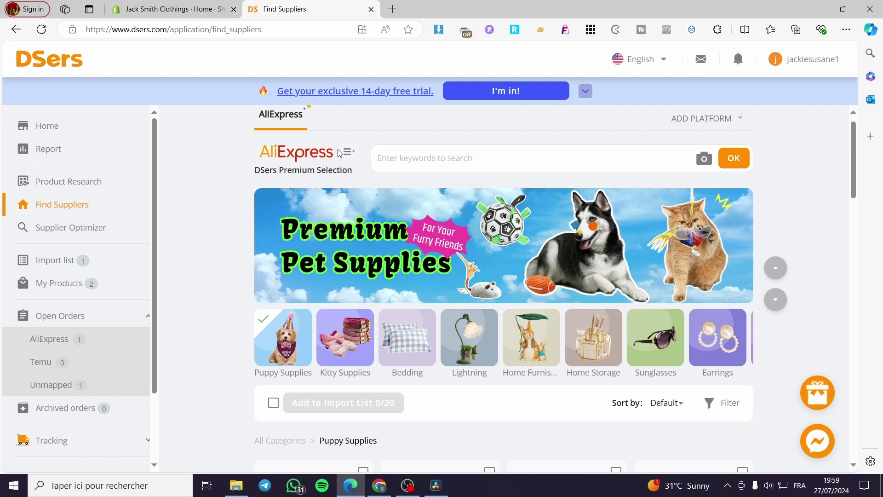
{"action": "mouse_move", "coordinate": [350, 152]}
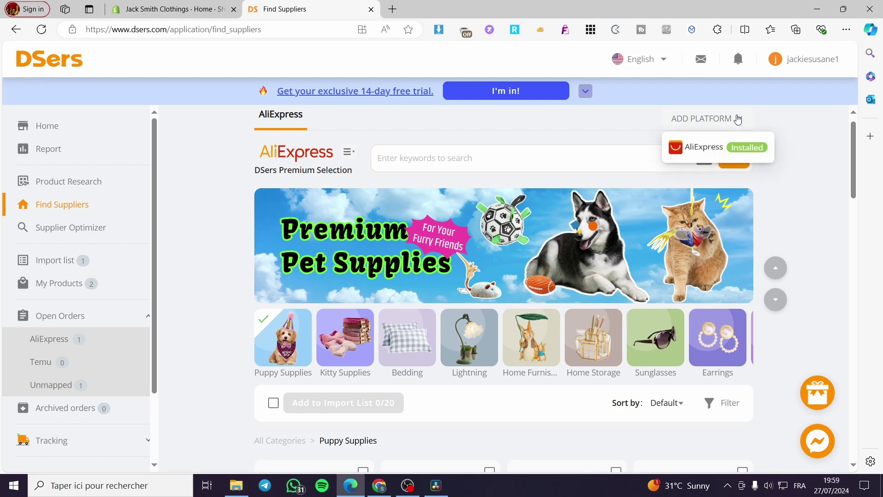
{"action": "left_click", "coordinate": [500, 165]}
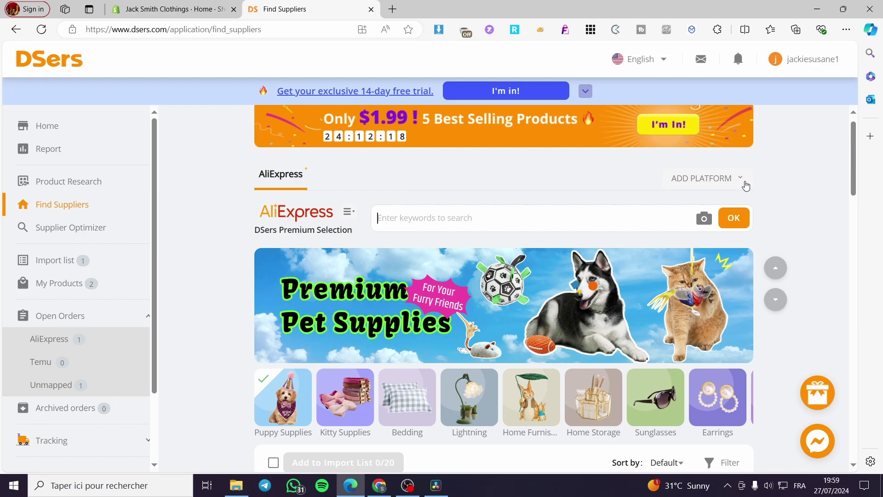
{"action": "mouse_move", "coordinate": [745, 182]}
Look through the AliExpress Puppy Supplies products and reload the Find Suppliers page
{"action": "scroll", "coordinate": [752, 347], "scroll_direction": "down", "scroll_amount": 5}
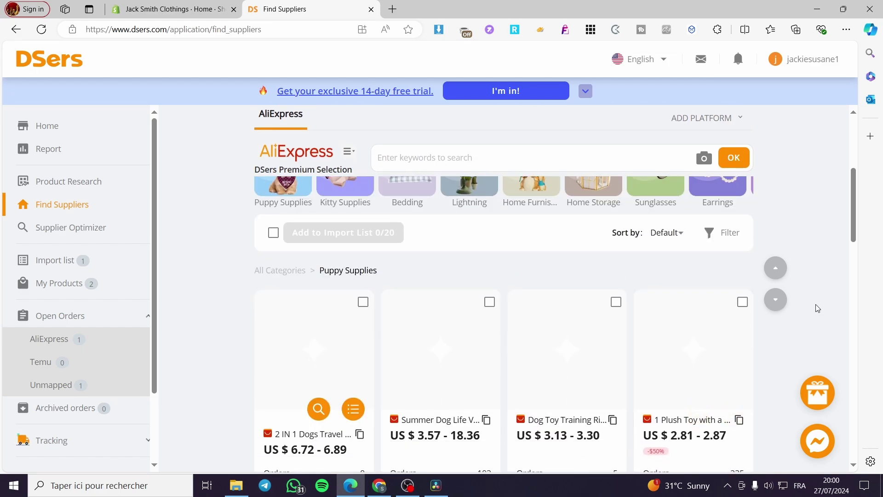
{"action": "scroll", "coordinate": [819, 308], "scroll_direction": "down", "scroll_amount": 3}
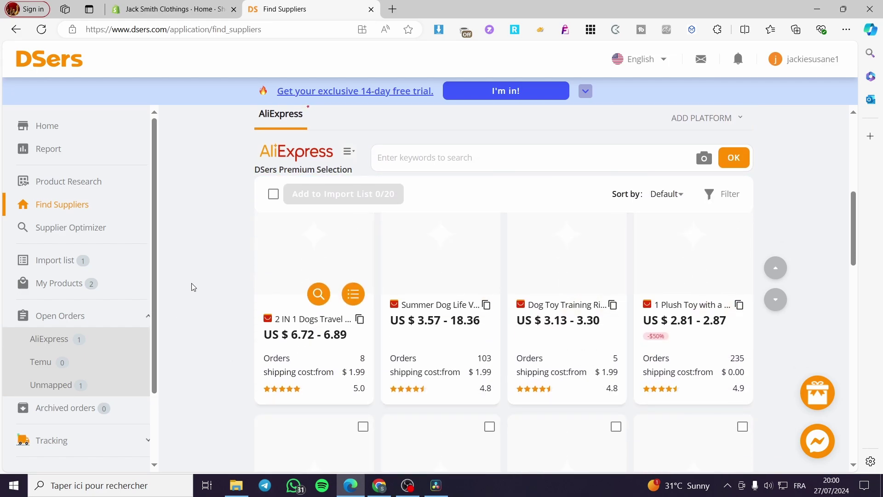
{"action": "scroll", "coordinate": [598, 340], "scroll_direction": "up", "scroll_amount": 3}
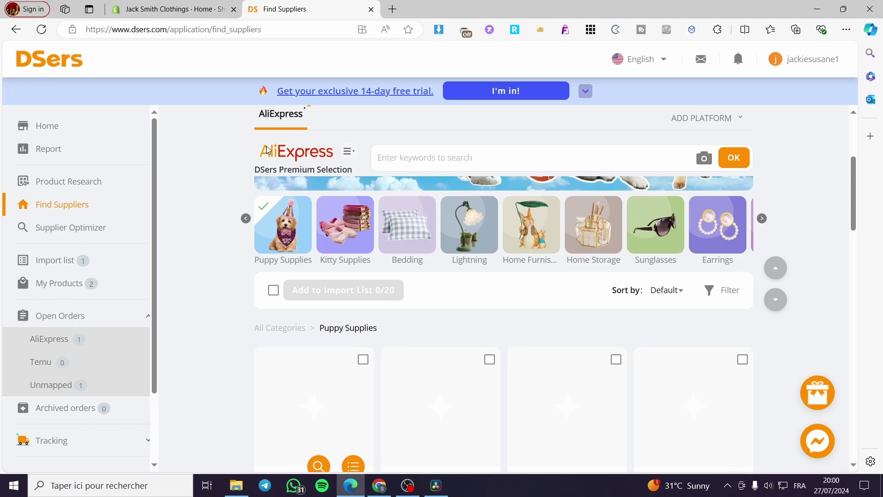
{"action": "left_click", "coordinate": [41, 29]}
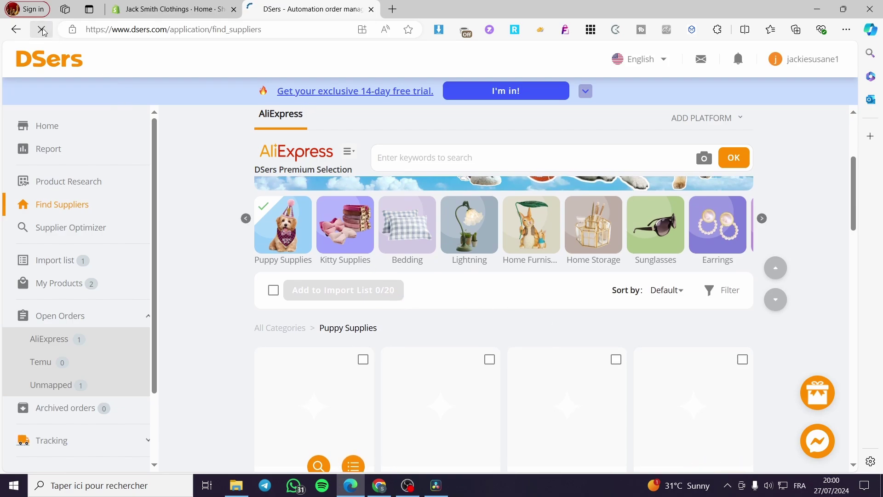
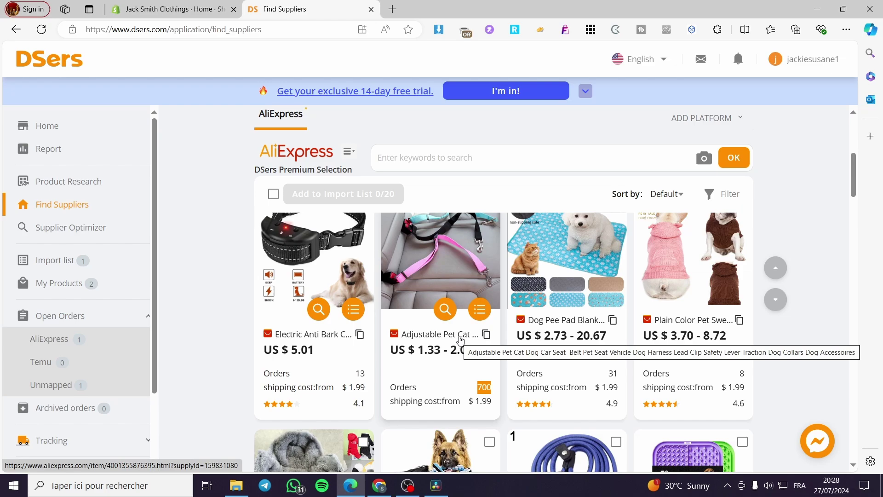
Compare the prices, order counts, shipping costs and ratings of the Puppy Supplies products
{"action": "left_click", "coordinate": [494, 391]}
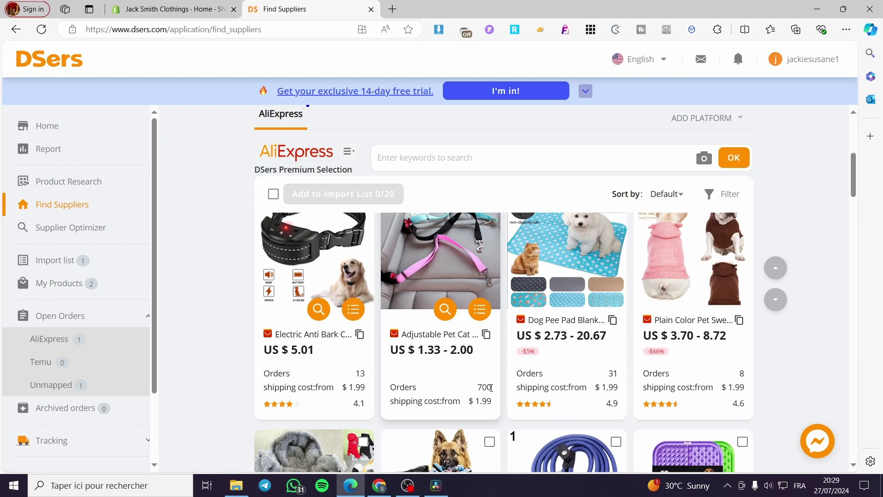
{"action": "scroll", "coordinate": [491, 384], "scroll_direction": "down", "scroll_amount": 6}
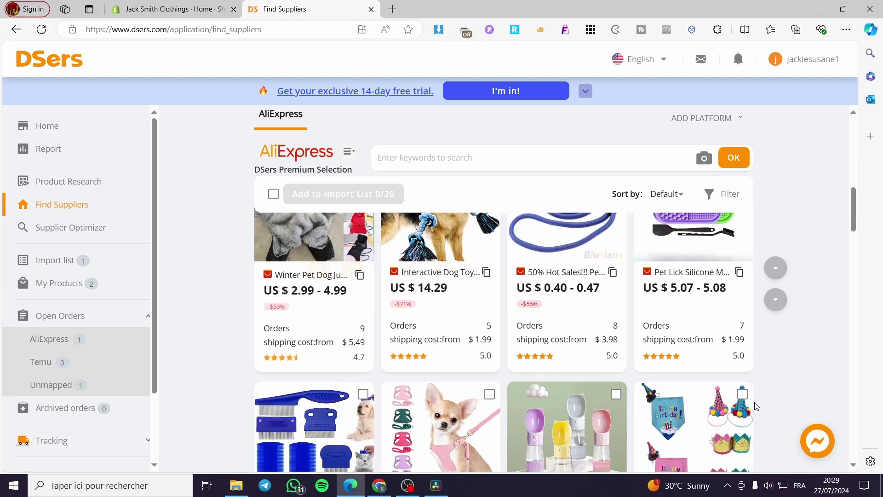
{"action": "scroll", "coordinate": [284, 345], "scroll_direction": "down", "scroll_amount": 4}
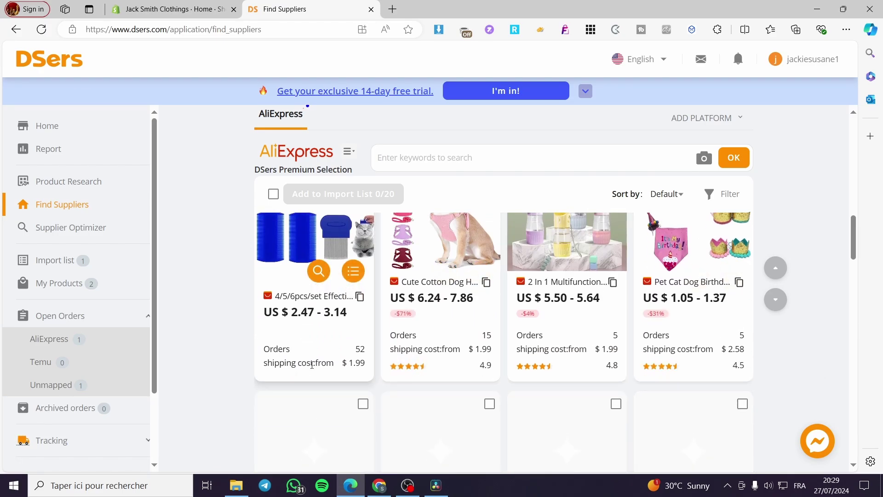
{"action": "scroll", "coordinate": [378, 349], "scroll_direction": "up", "scroll_amount": 8}
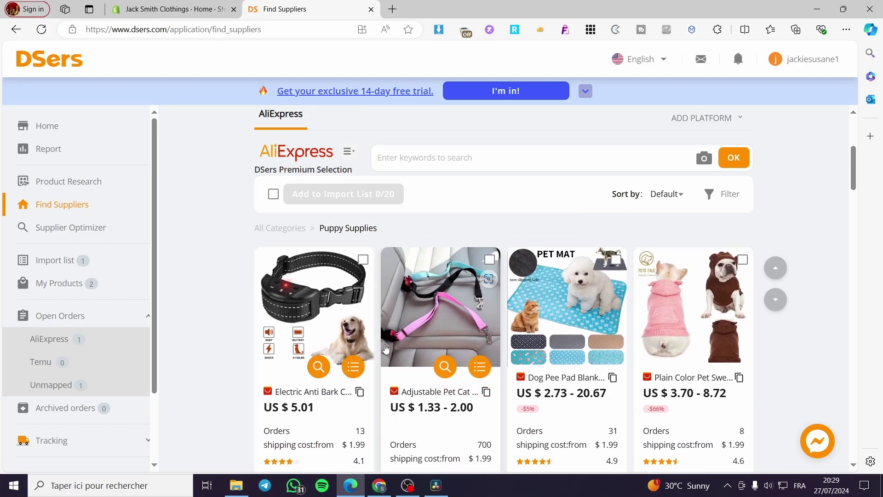
Open the Adjustable Pet Cat Dog Car Seat Belt product's AliExpress page in a new tab and switch to it
{"action": "right_click", "coordinate": [406, 316]}
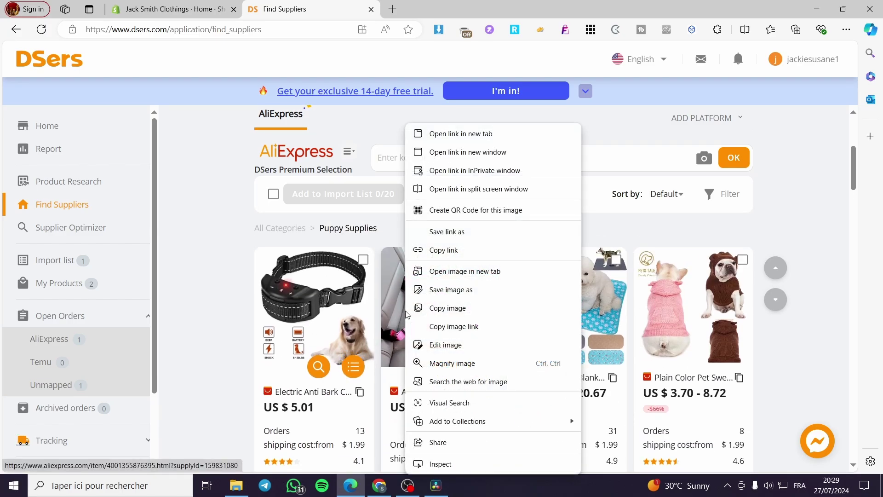
{"action": "left_click", "coordinate": [451, 131]}
{"action": "left_click", "coordinate": [414, 9]}
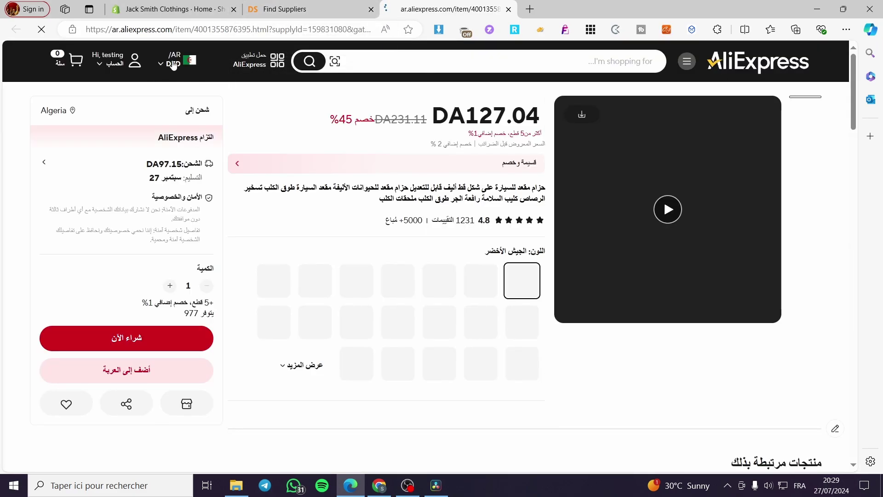
Set the AliExpress shipping country to United States and the language to English, and save the settings
{"action": "mouse_move", "coordinate": [174, 62]}
{"action": "left_click", "coordinate": [230, 128]}
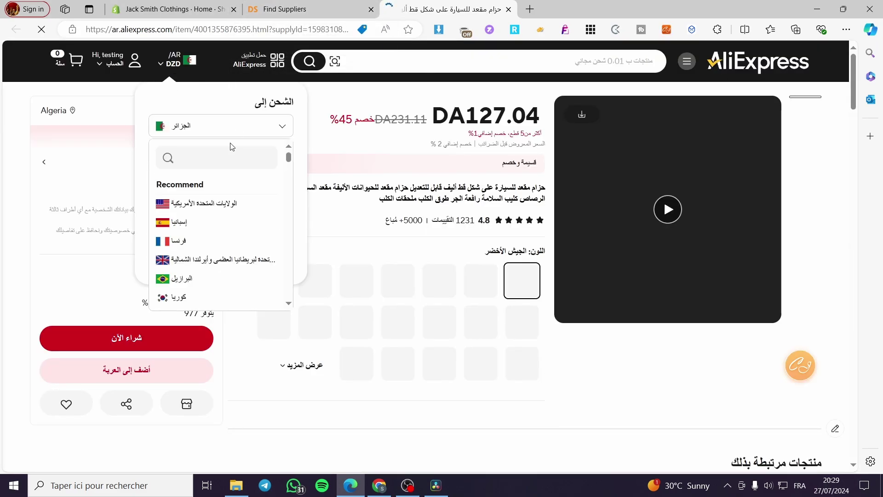
{"action": "left_click", "coordinate": [218, 210]}
{"action": "left_click", "coordinate": [250, 182]}
{"action": "left_click", "coordinate": [248, 235]}
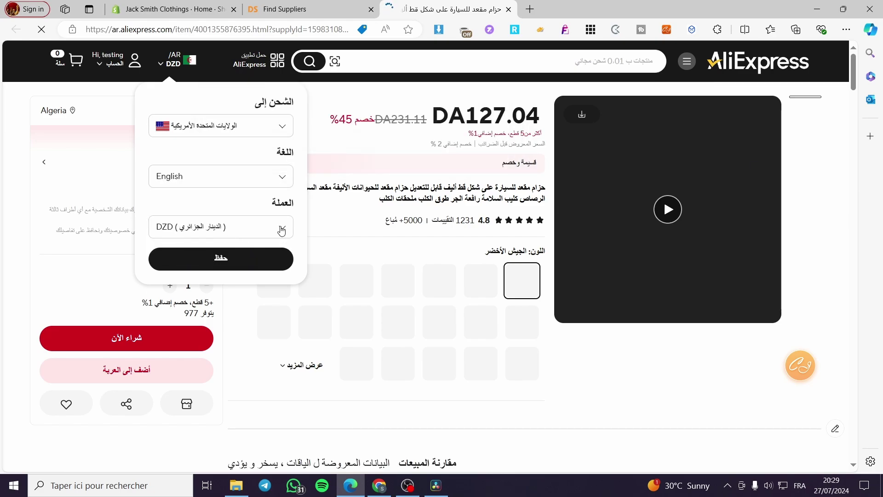
{"action": "left_click", "coordinate": [282, 230]}
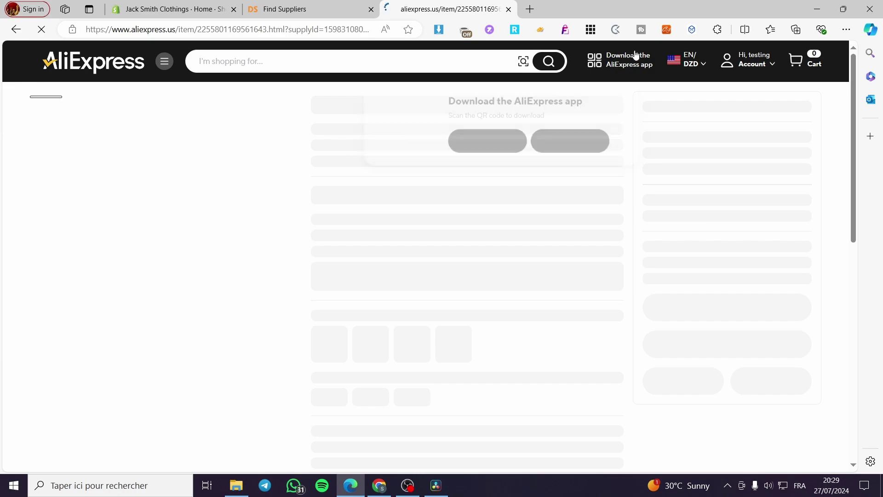
Try to change the display currency in the AliExpress region settings
{"action": "mouse_move", "coordinate": [697, 63]}
{"action": "left_click", "coordinate": [704, 230]}
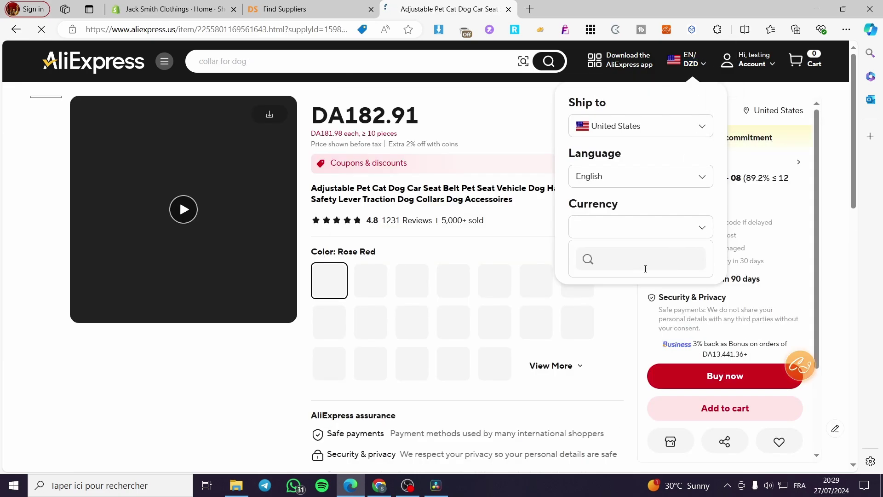
{"action": "left_click", "coordinate": [702, 230]}
{"action": "left_click", "coordinate": [705, 230]}
{"action": "left_click", "coordinate": [702, 230]}
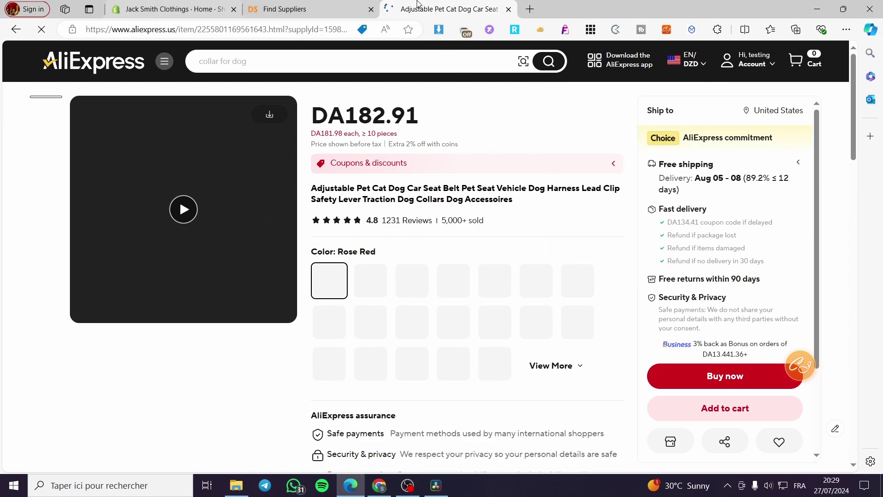
Return to DSers, add the Adjustable Pet Cat Dog Car Seat Belt to the import list, and open that list
{"action": "left_click", "coordinate": [301, 8]}
{"action": "mouse_move", "coordinate": [443, 369]}
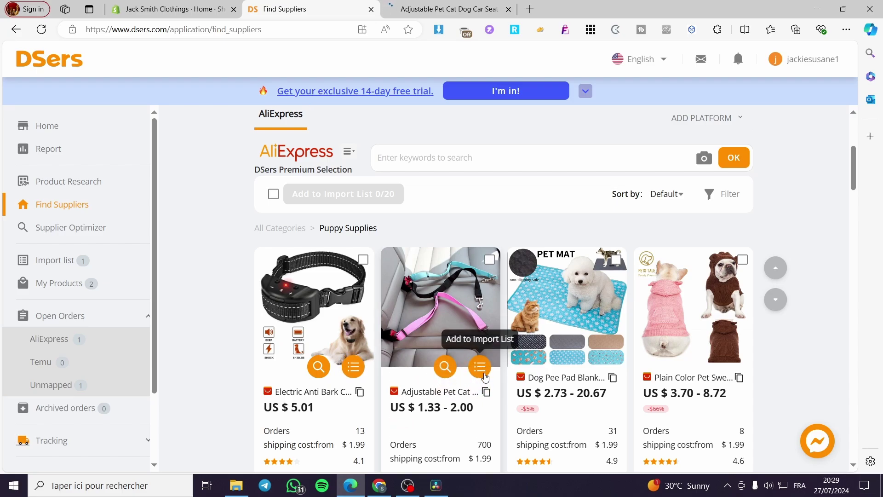
{"action": "left_click", "coordinate": [479, 366]}
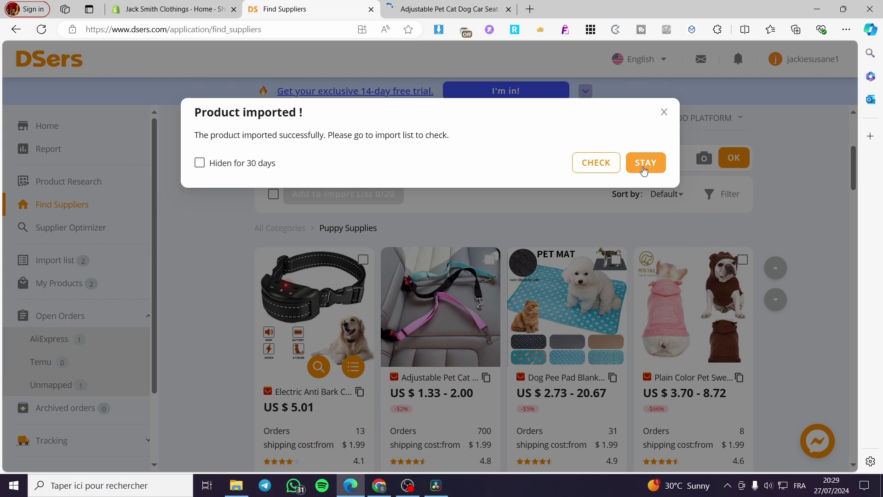
{"action": "left_click", "coordinate": [612, 167]}
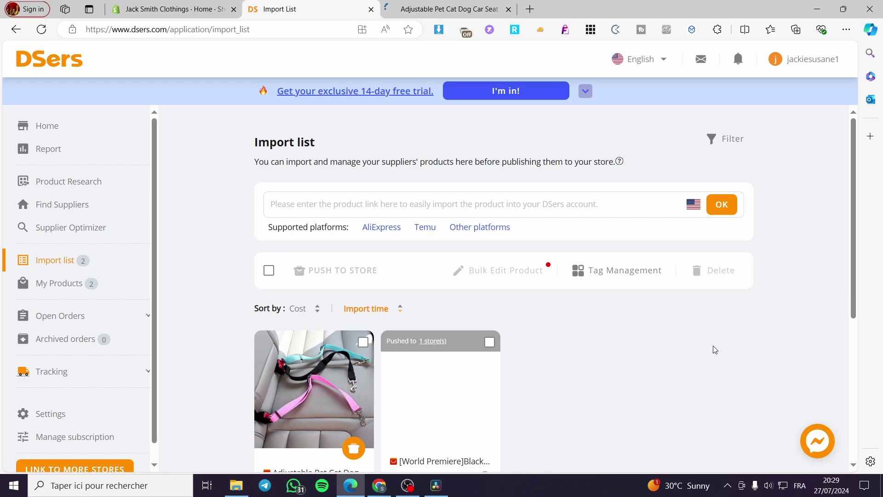
Push the pet car seat belt from the import list to the linked Shopify store, enabling Continue selling when out of stock
{"action": "scroll", "coordinate": [714, 351], "scroll_direction": "down", "scroll_amount": 3}
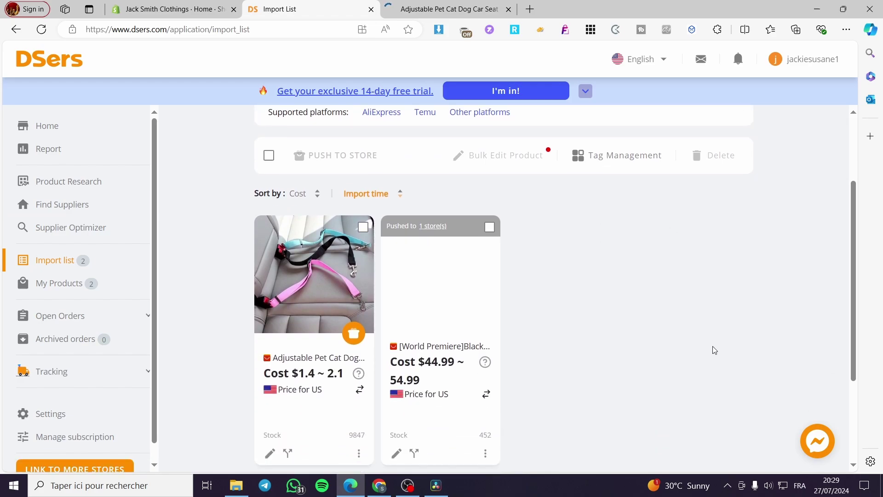
{"action": "left_click", "coordinate": [358, 332]}
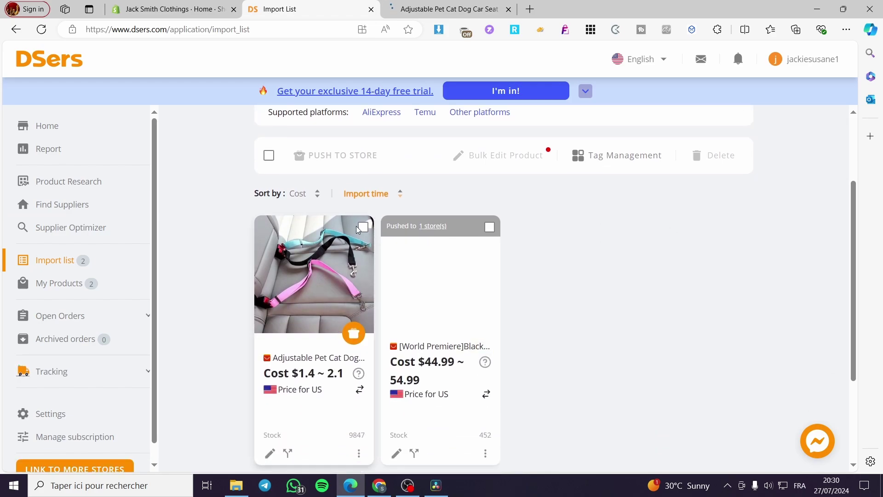
{"action": "left_click", "coordinate": [357, 330]}
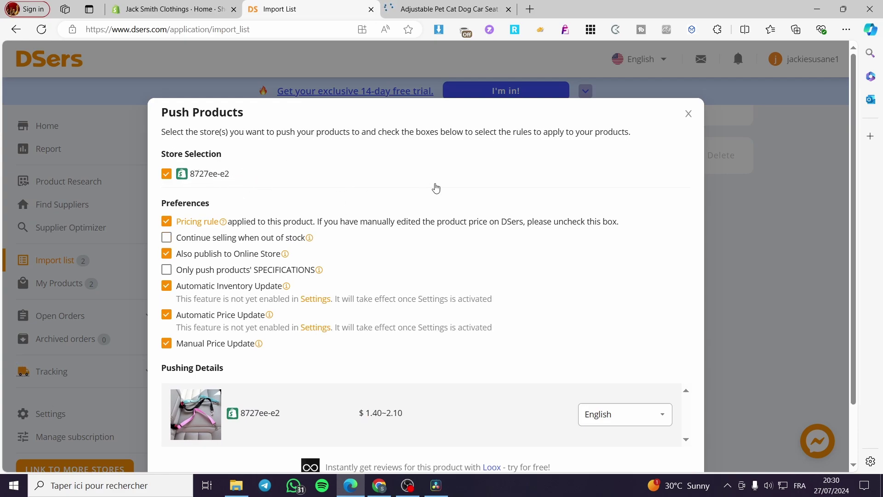
{"action": "scroll", "coordinate": [437, 189], "scroll_direction": "down", "scroll_amount": 2}
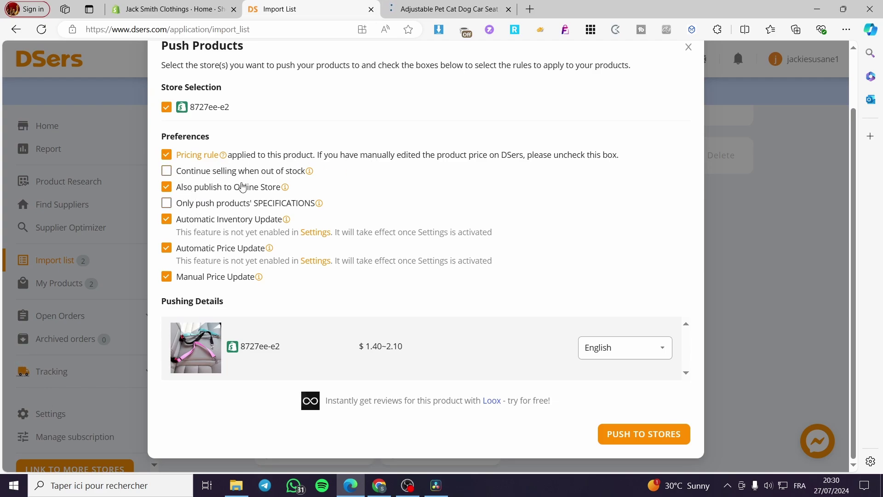
{"action": "left_click", "coordinate": [173, 172]}
{"action": "left_click", "coordinate": [658, 443]}
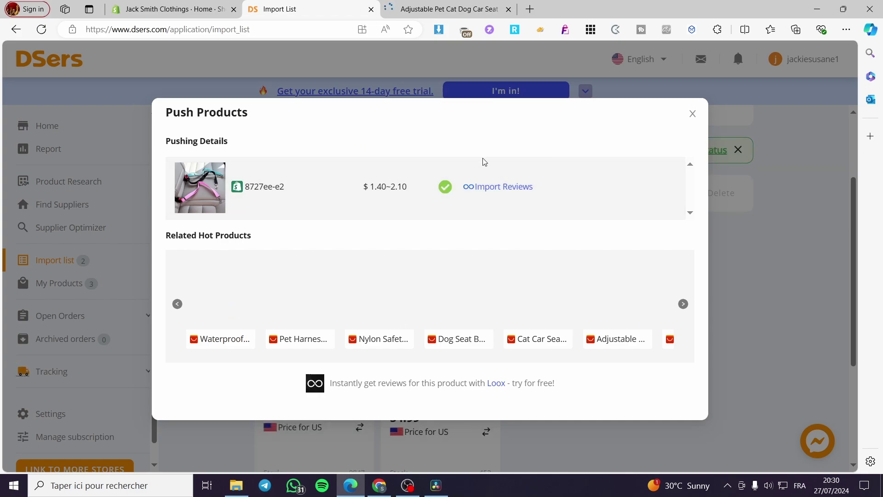
Check the Loox review import page, close it and the AliExpress product page, and dismiss the push details
{"action": "left_click", "coordinate": [517, 190]}
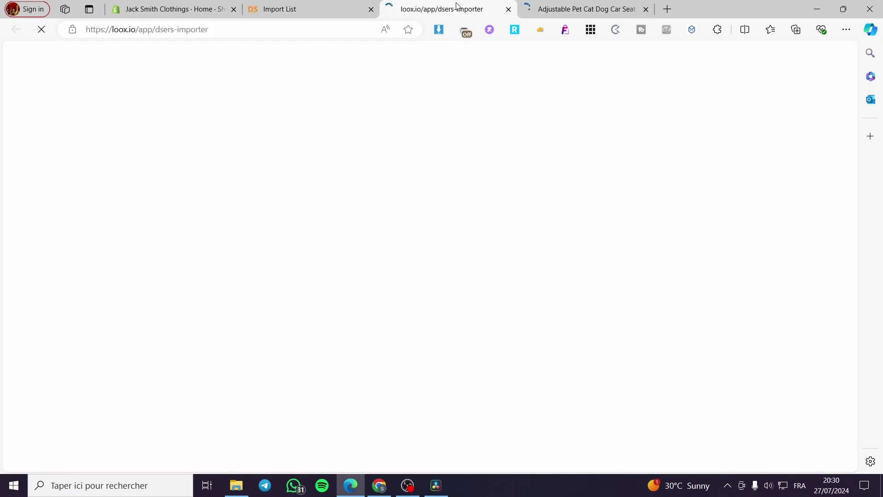
{"action": "left_click", "coordinate": [587, 10]}
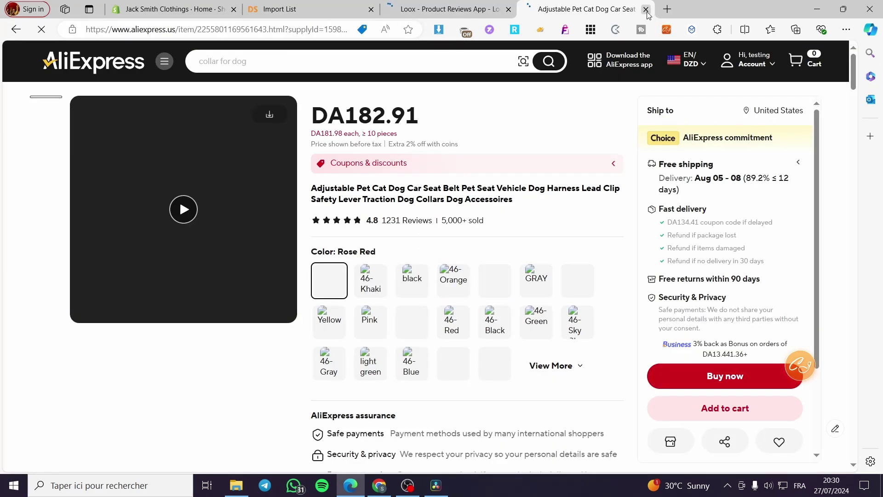
{"action": "middle_click", "coordinate": [525, 9]}
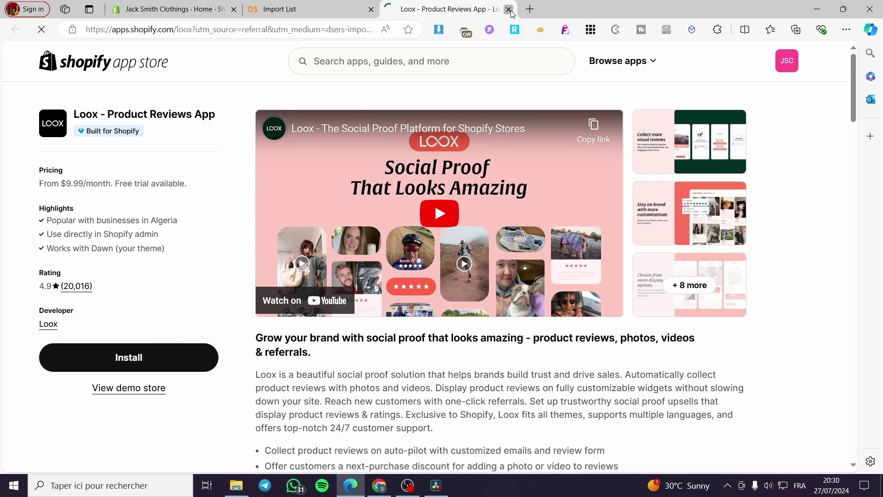
{"action": "left_click", "coordinate": [508, 9]}
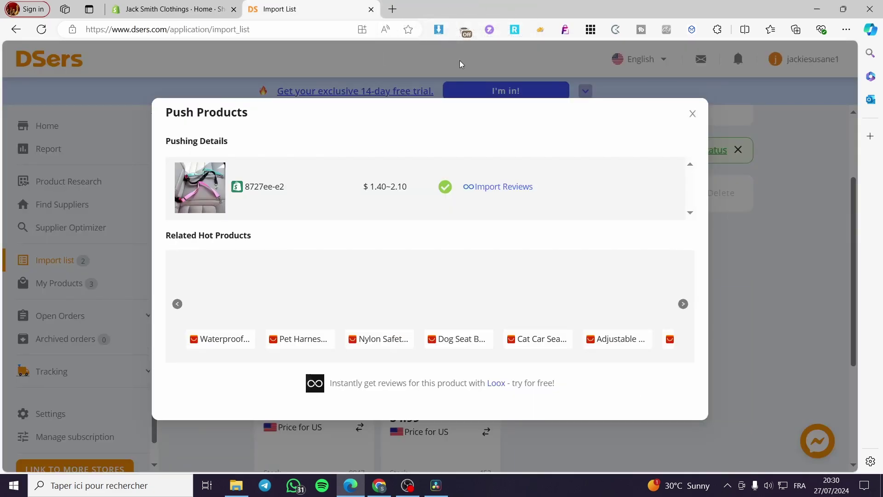
{"action": "left_click", "coordinate": [693, 113]}
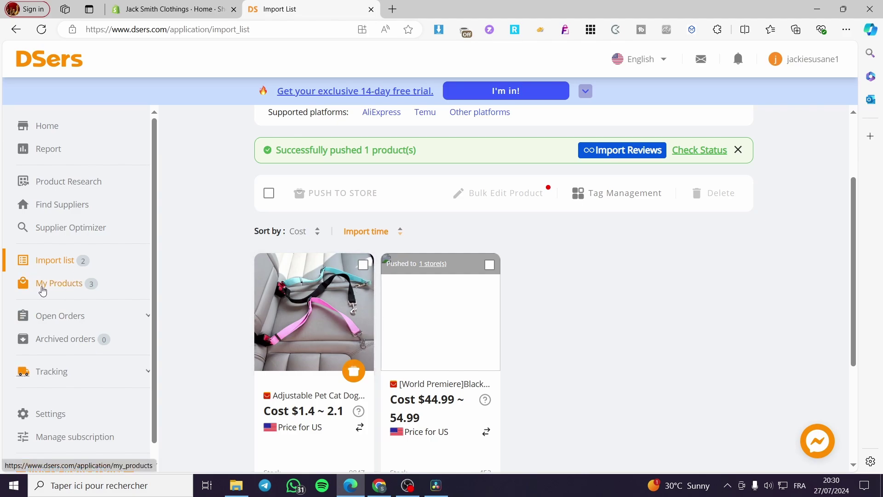
Open the supplier mapping of the pet car seat belt in My Products and dismiss the tutorial prompt
{"action": "left_click", "coordinate": [67, 290]}
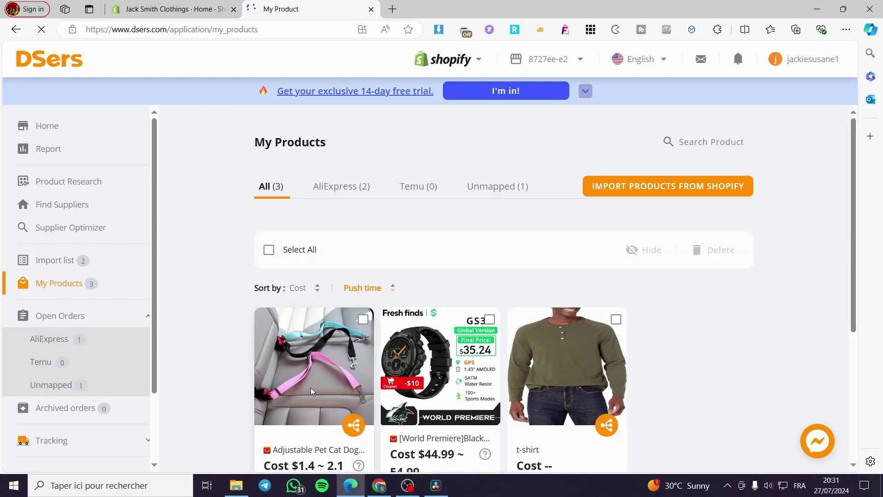
{"action": "scroll", "coordinate": [313, 350], "scroll_direction": "down", "scroll_amount": 2}
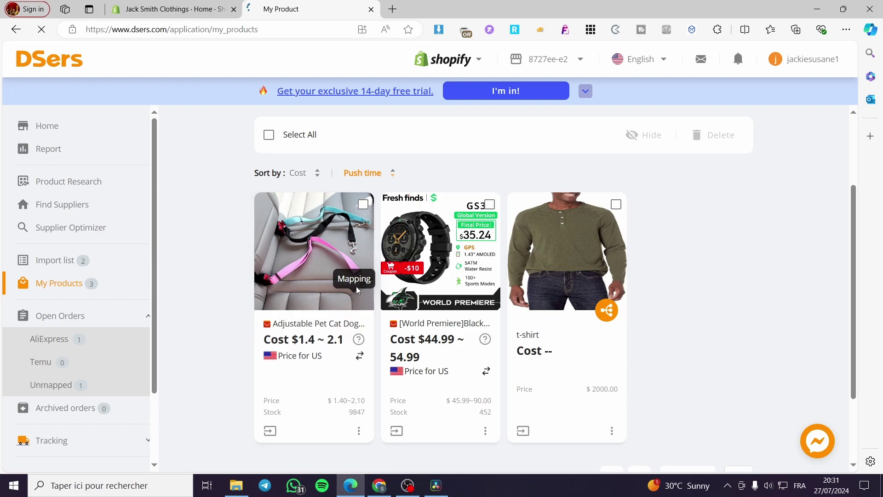
{"action": "left_click", "coordinate": [355, 313]}
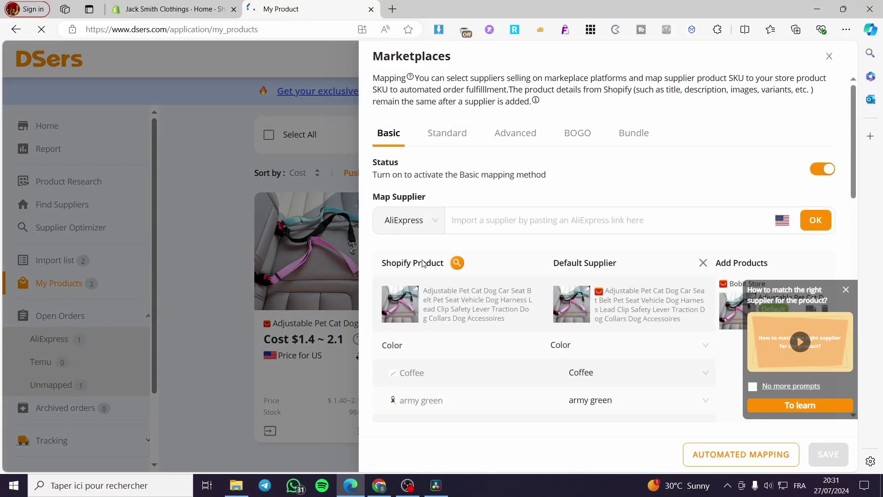
{"action": "left_click", "coordinate": [847, 290]}
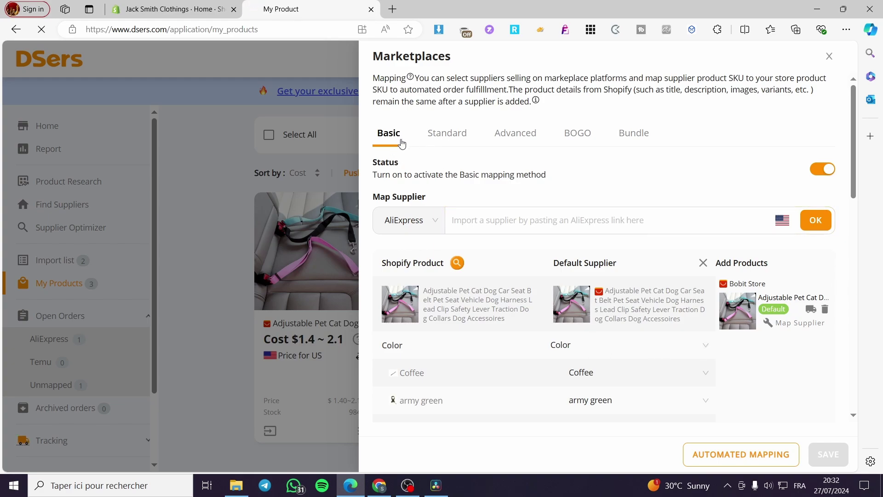
Look through the Standard, Advanced, BOGO and Bundle mapping methods and return to Basic mapping
{"action": "left_click", "coordinate": [460, 140]}
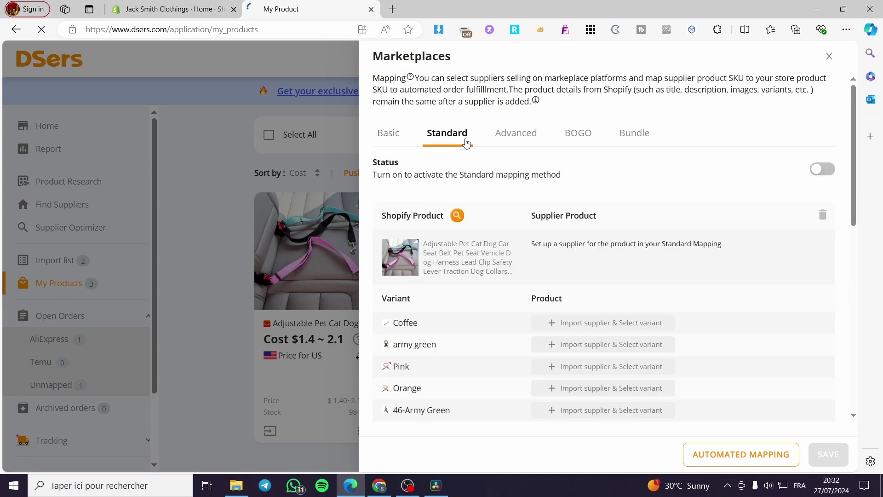
{"action": "left_click", "coordinate": [517, 139]}
{"action": "left_click", "coordinate": [592, 137]}
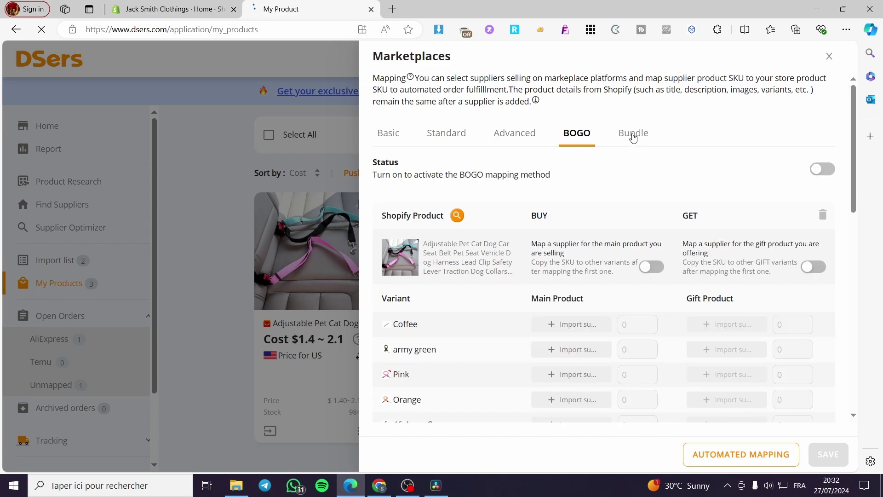
{"action": "left_click", "coordinate": [635, 141]}
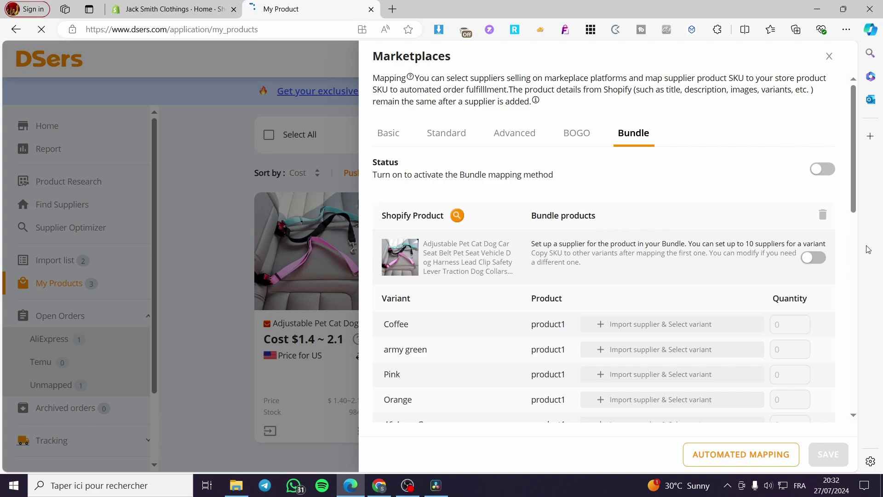
{"action": "left_click", "coordinate": [389, 133]}
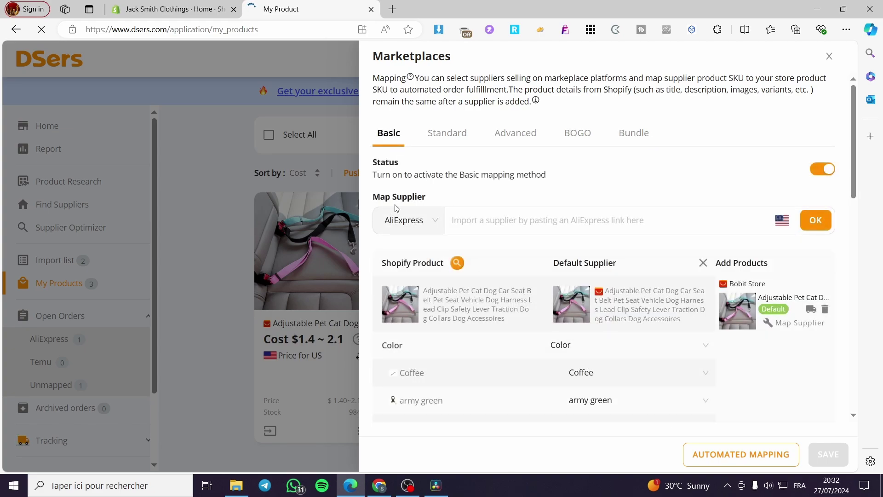
Switch the Basic mapping's supplier platform to Temu and back to AliExpress
{"action": "left_click", "coordinate": [442, 223]}
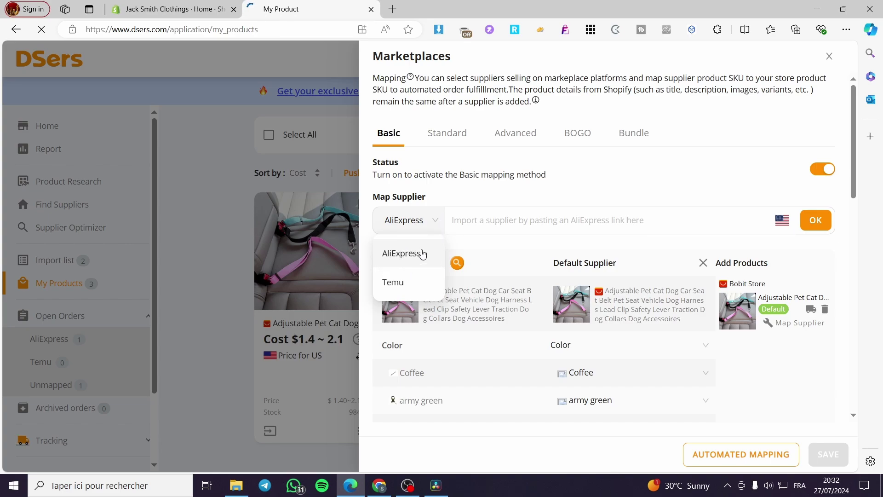
{"action": "left_click", "coordinate": [410, 285]}
{"action": "left_click", "coordinate": [414, 228]}
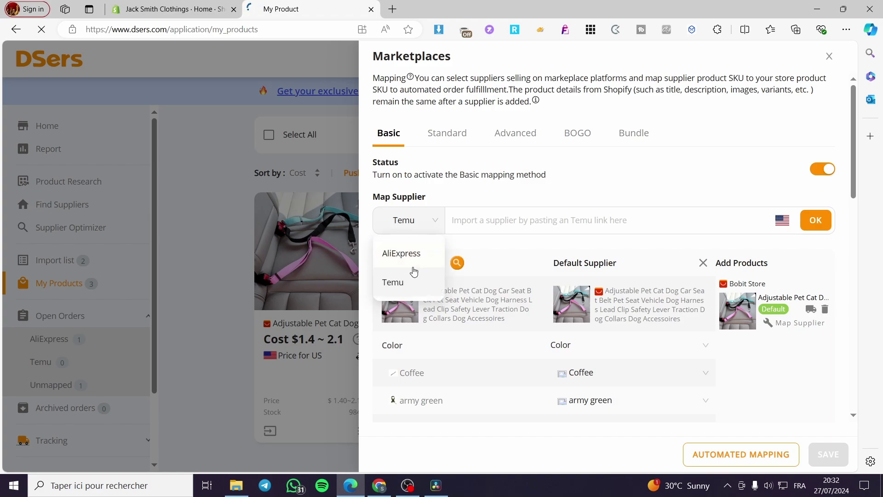
{"action": "left_click", "coordinate": [420, 256]}
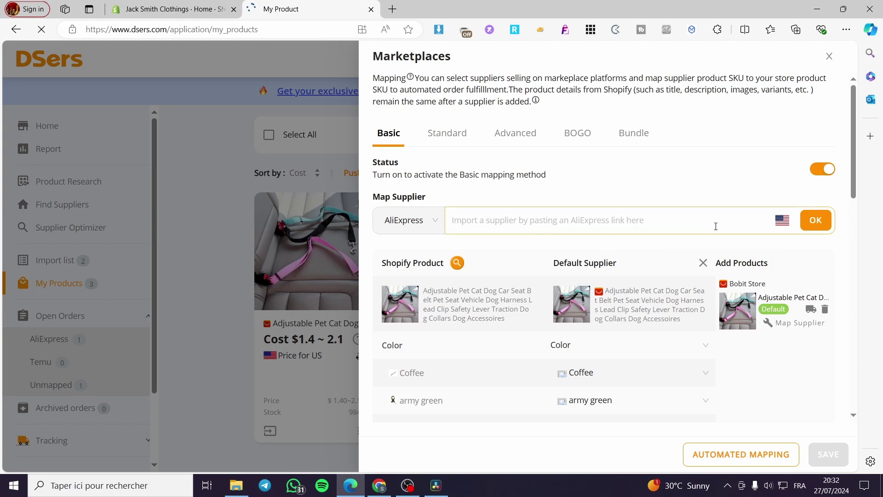
Save the product synchronization rule with United States as the destination country and review the color variant mapping
{"action": "left_click", "coordinate": [787, 223]}
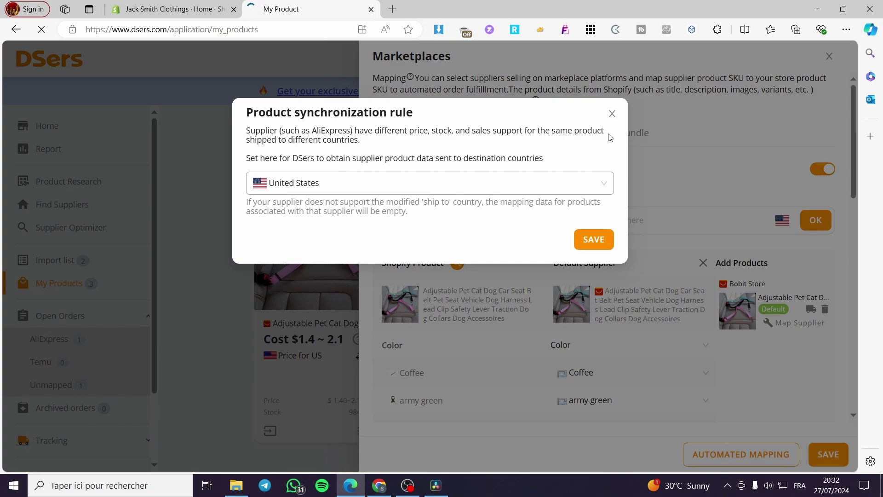
{"action": "left_click", "coordinate": [469, 183]}
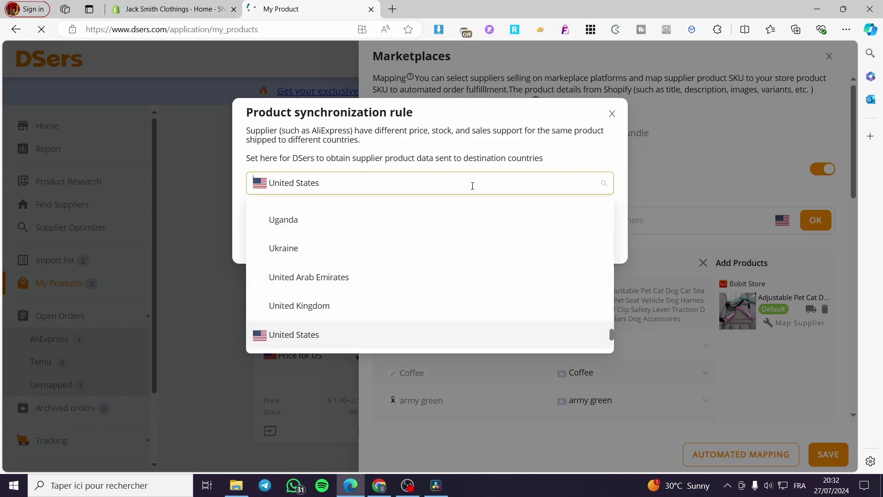
{"action": "left_click", "coordinate": [545, 153]}
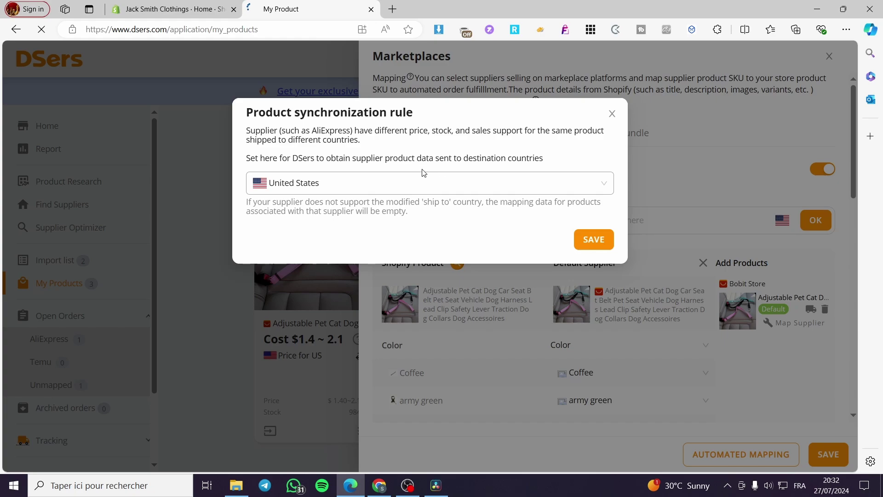
{"action": "left_click", "coordinate": [594, 239]}
{"action": "scroll", "coordinate": [565, 322], "scroll_direction": "down", "scroll_amount": 3}
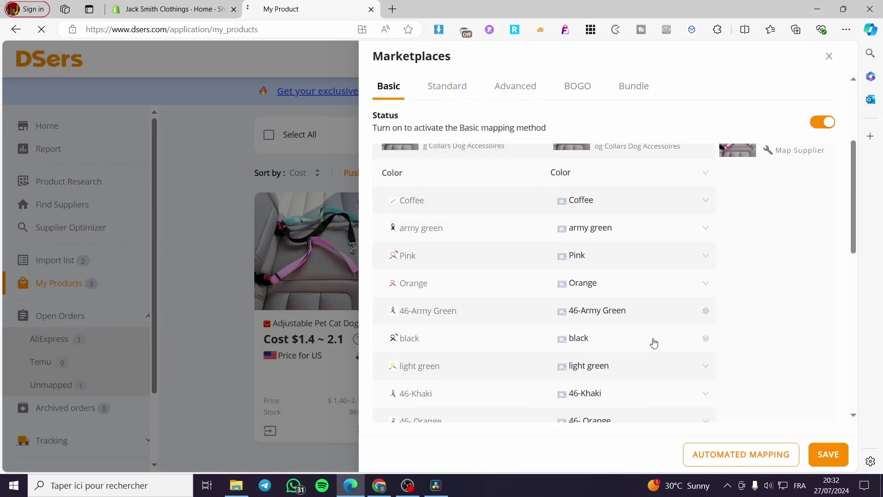
Open the AliExpress website in a new browser tab
{"action": "scroll", "coordinate": [640, 327], "scroll_direction": "up", "scroll_amount": 3}
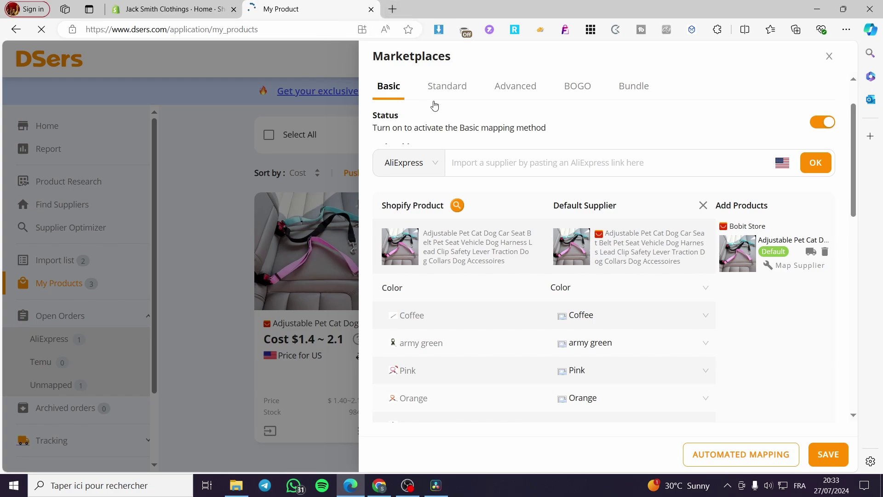
{"action": "left_click", "coordinate": [392, 9]}
{"action": "type", "text": "aliexpress"}
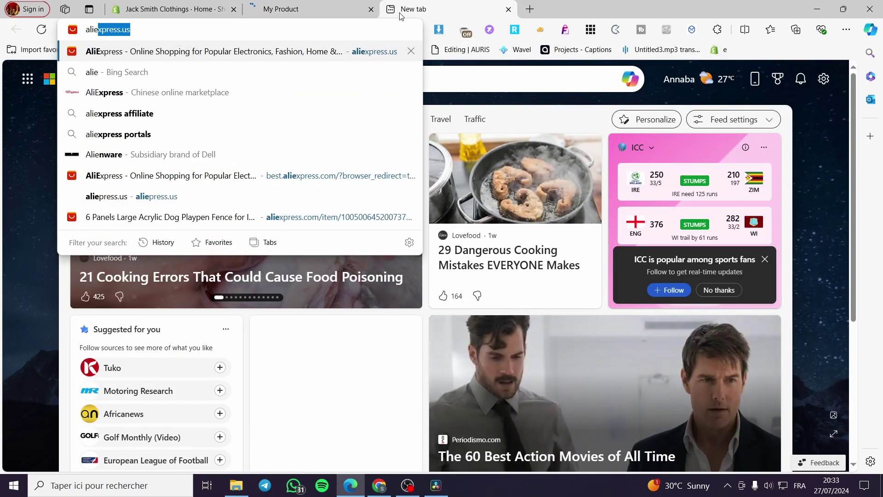
{"action": "key", "text": "Return"}
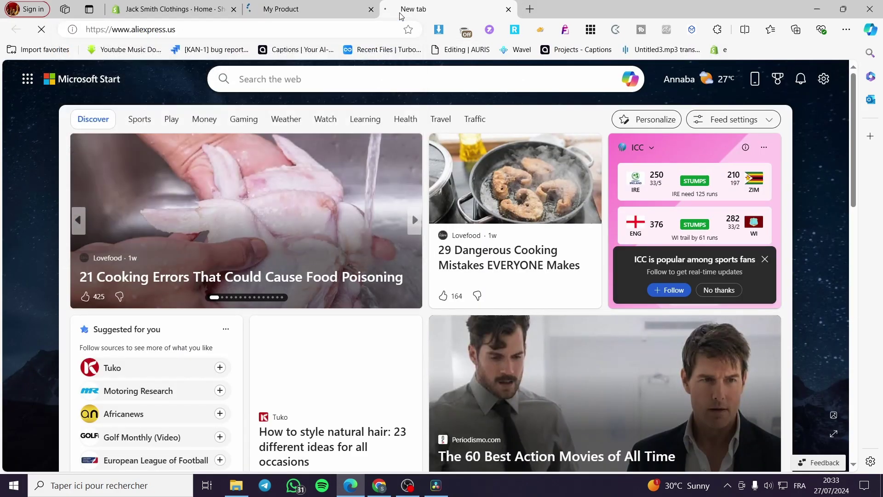
Copy the title text "Adjustable Pet Cat Dog Car Seat Belt Pet Seat Vehicle Dog" from the DSers mapping and return to AliExpress
{"action": "left_click", "coordinate": [302, 9]}
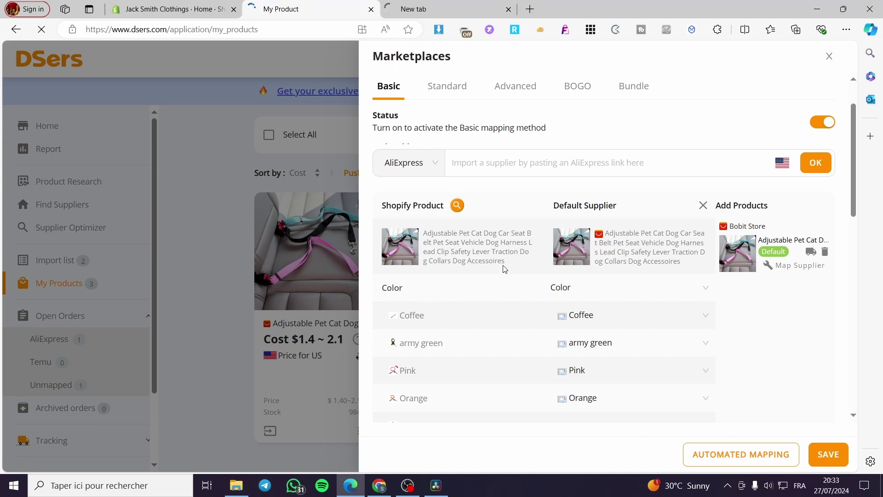
{"action": "left_click_drag", "start_coordinate": [424, 235], "coordinate": [499, 246]}
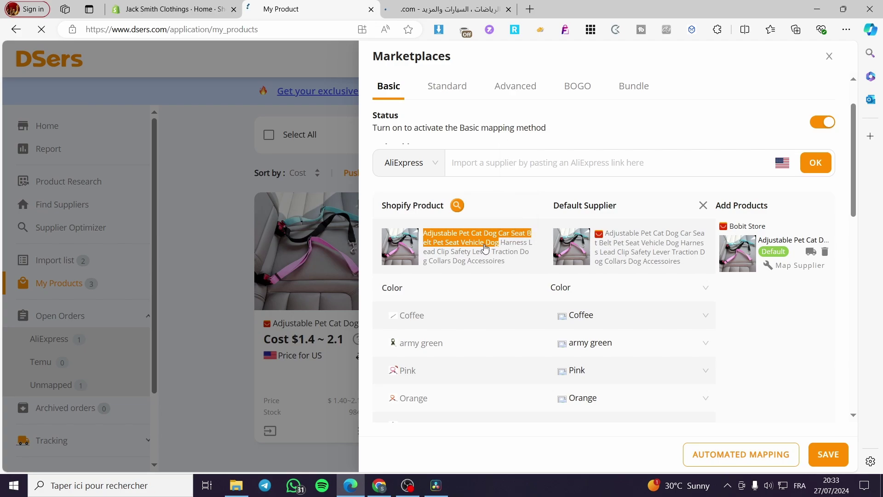
{"action": "left_click", "coordinate": [460, 249]}
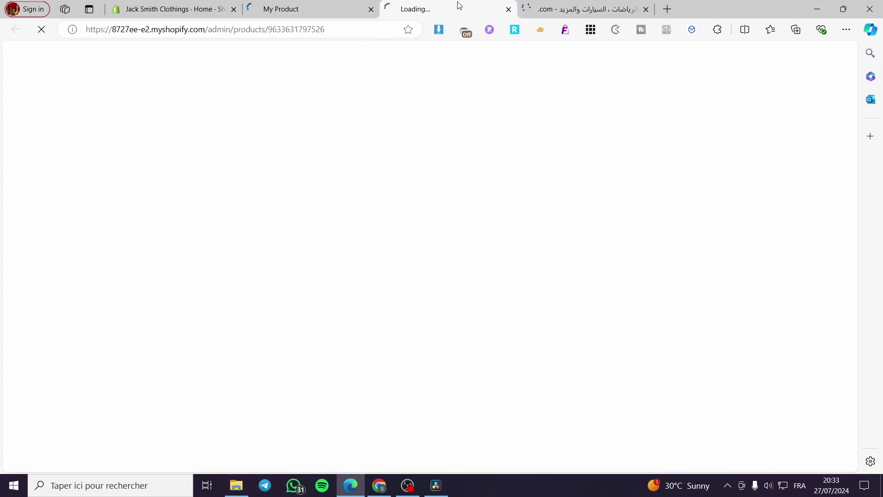
{"action": "left_click", "coordinate": [509, 9]}
{"action": "left_click", "coordinate": [451, 9]}
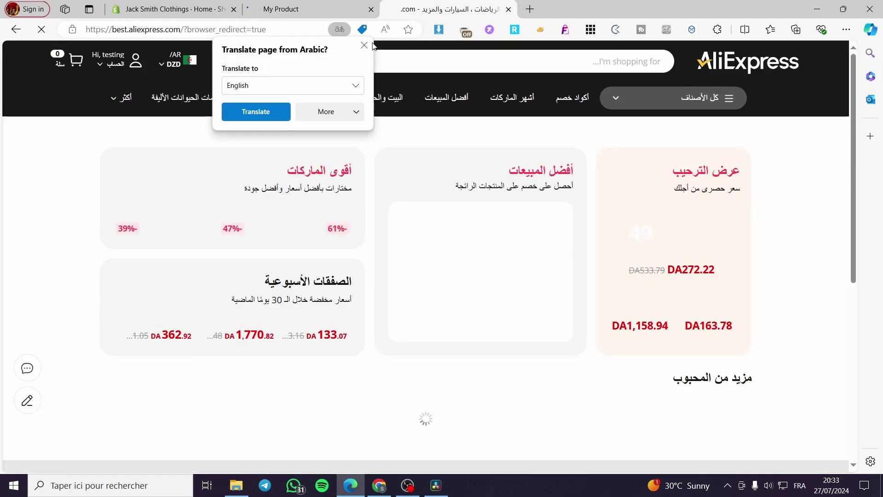
Dismiss the translation prompt and set AliExpress to ship to the United States, in English, with USD as currency
{"action": "left_click", "coordinate": [365, 45]}
{"action": "mouse_move", "coordinate": [175, 60]}
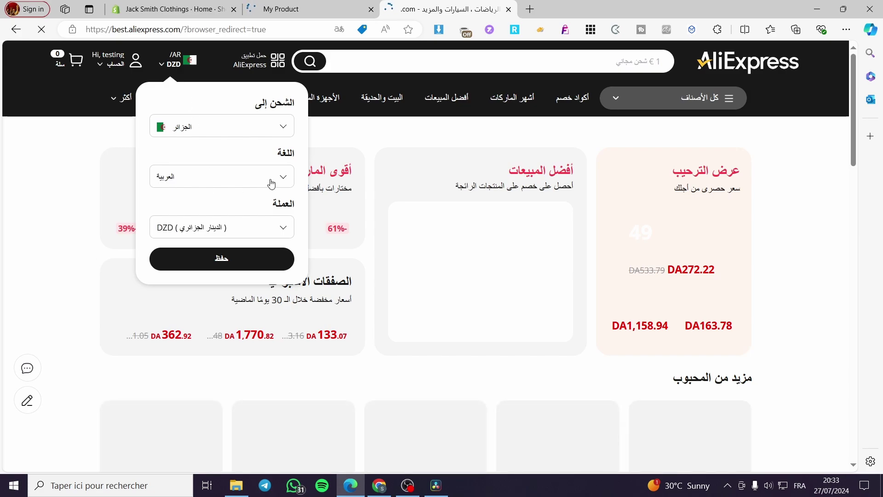
{"action": "left_click", "coordinate": [221, 184]}
{"action": "left_click", "coordinate": [224, 236]}
{"action": "left_click", "coordinate": [259, 229]}
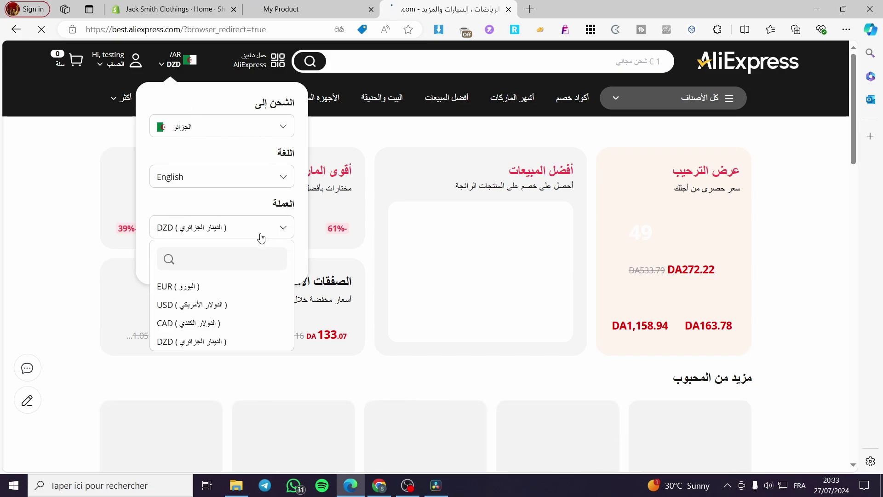
{"action": "left_click", "coordinate": [211, 286]}
{"action": "double_click", "coordinate": [248, 123]}
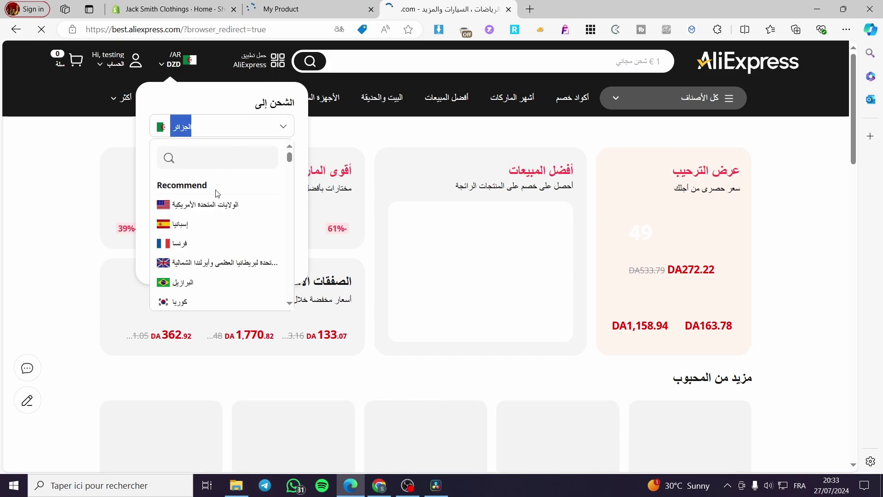
{"action": "left_click", "coordinate": [221, 207]}
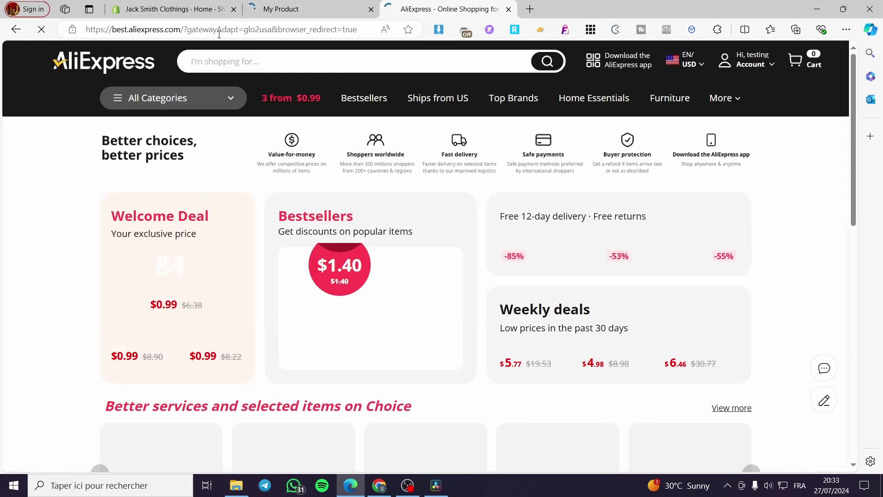
Search AliExpress for "Adjustable Pet Cat Dog Car Seat Belt Pet Seat Vehi"
{"action": "left_click", "coordinate": [304, 6]}
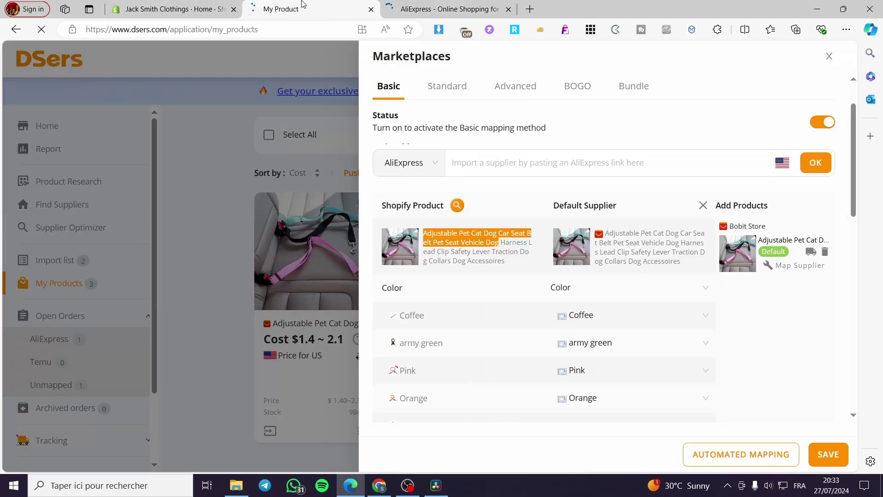
{"action": "left_click", "coordinate": [466, 14]}
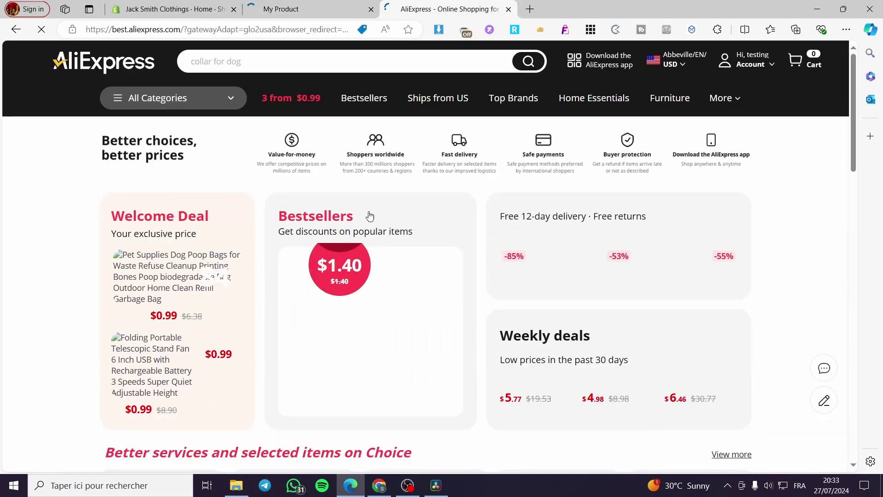
{"action": "left_click", "coordinate": [354, 61]}
{"action": "type", "text": "Adjustable Pet Cat Dog Car Seat Belt Pet Seat Vehi"}
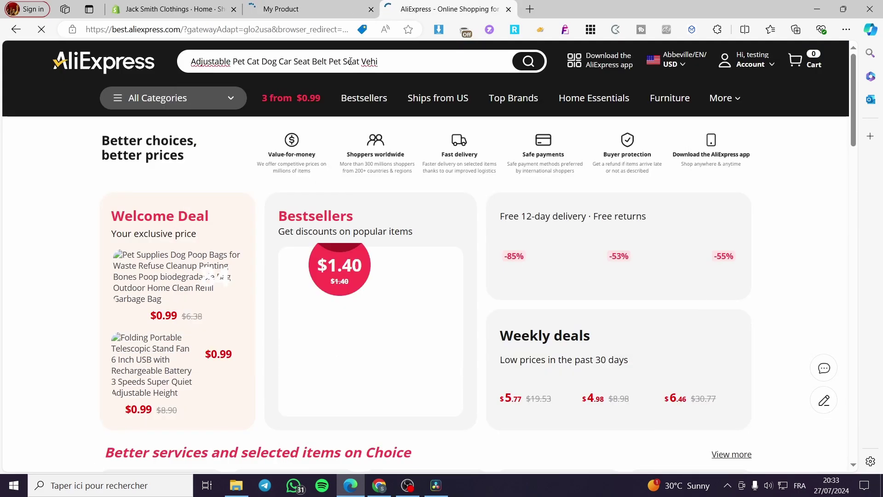
{"action": "key", "text": "Return"}
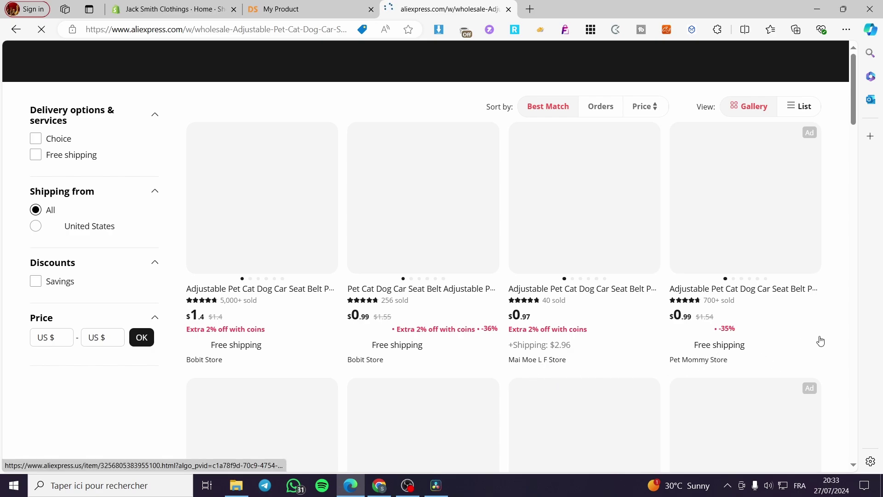
Look over the search results, open the Bobit Store seat belt listing priced at $1.40 and copy its link
{"action": "scroll", "coordinate": [584, 236], "scroll_direction": "down", "scroll_amount": 7}
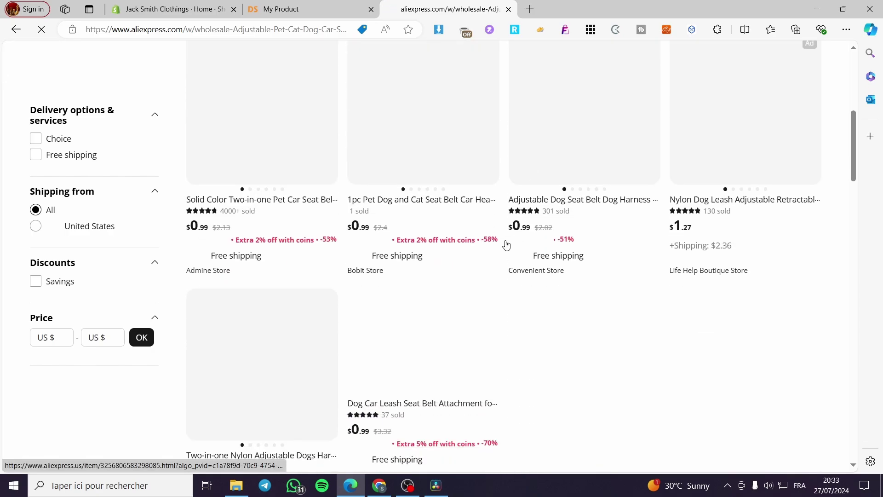
{"action": "scroll", "coordinate": [517, 392], "scroll_direction": "up", "scroll_amount": 7}
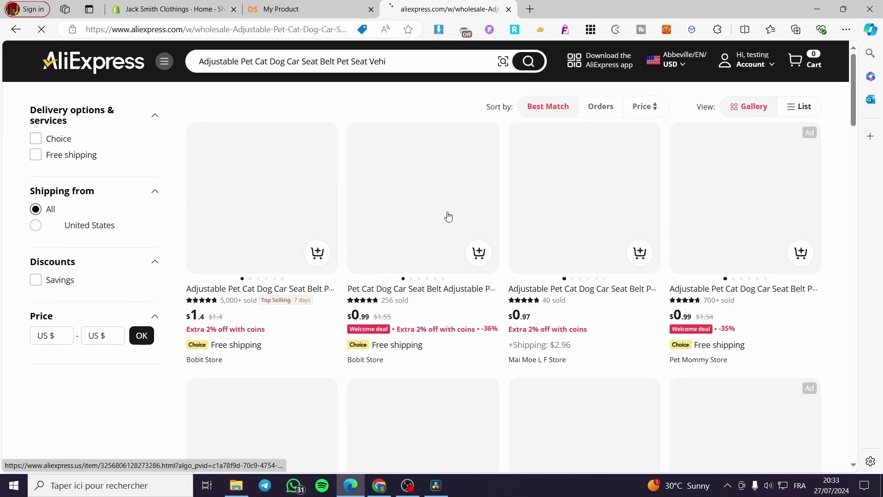
{"action": "mouse_move", "coordinate": [776, 282]}
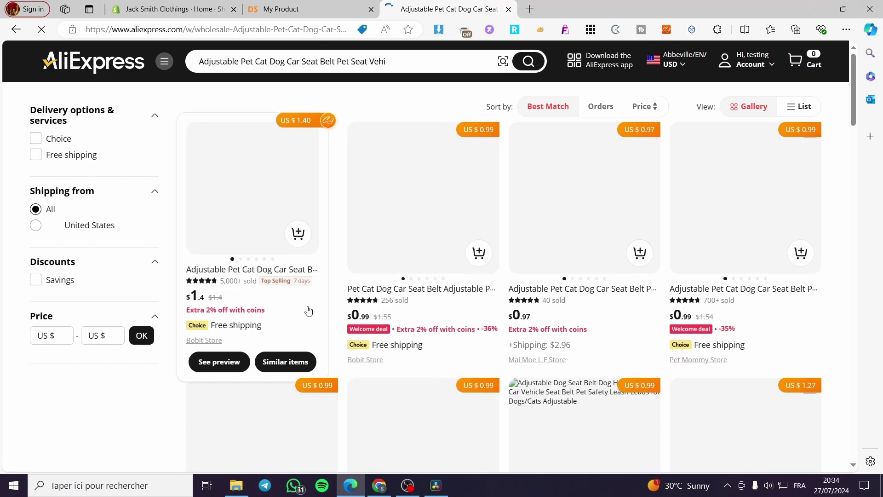
{"action": "left_click", "coordinate": [236, 224]}
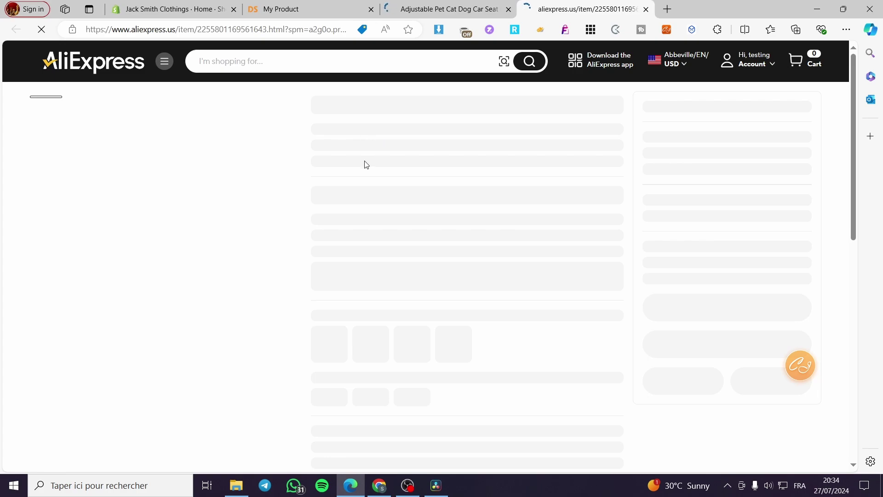
{"action": "left_click", "coordinate": [205, 30]}
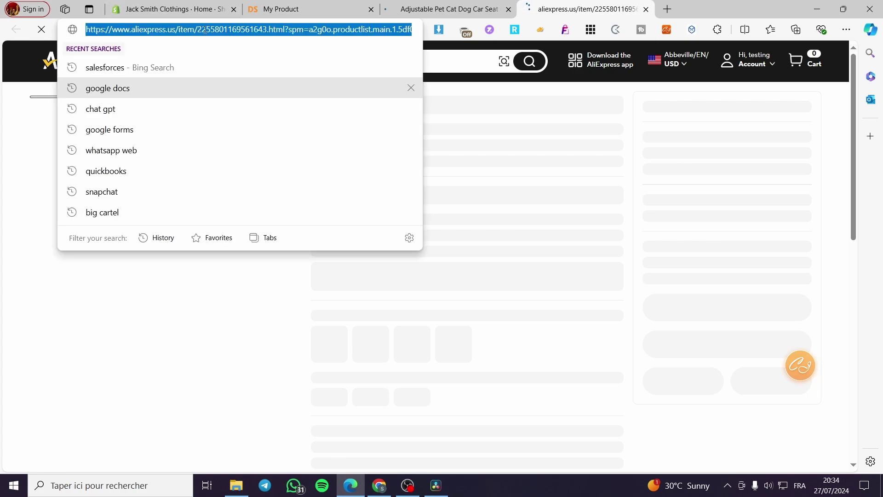
Submit the copied listing link as an AliExpress supplier in the Basic mapping and check the added products
{"action": "left_click", "coordinate": [307, 14]}
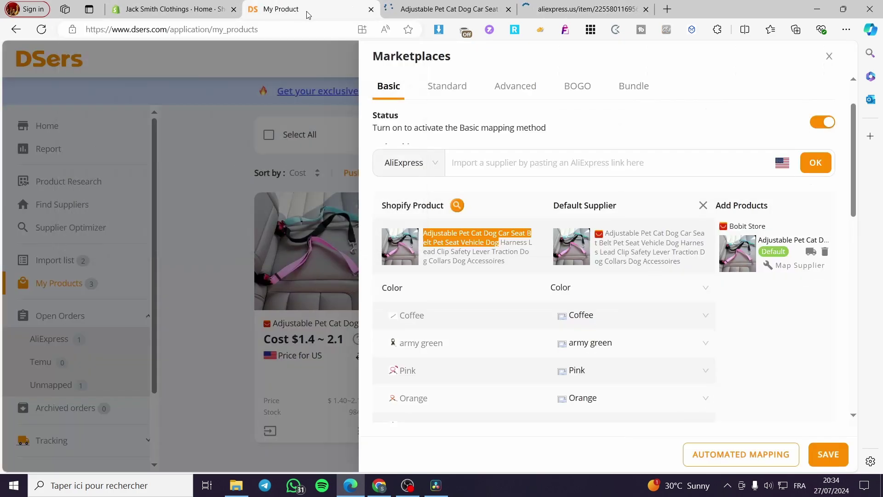
{"action": "left_click", "coordinate": [514, 164]}
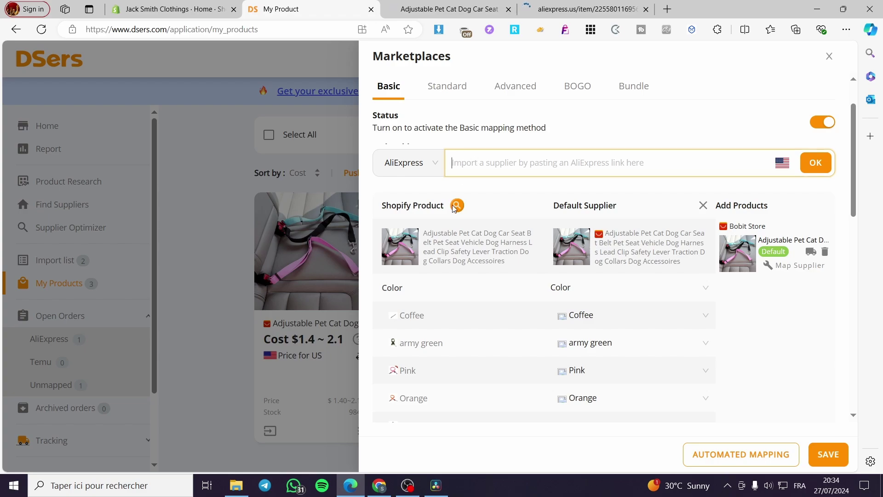
{"action": "key", "text": "ctrl+v"}
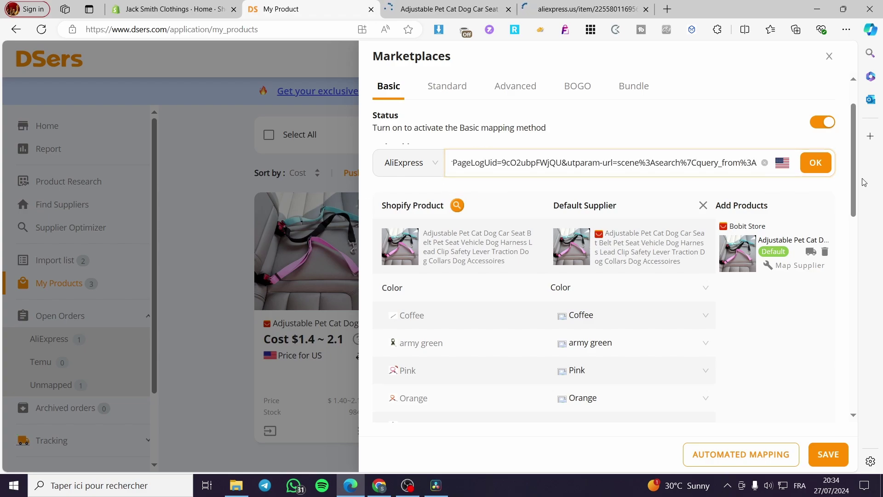
{"action": "left_click", "coordinate": [821, 165]}
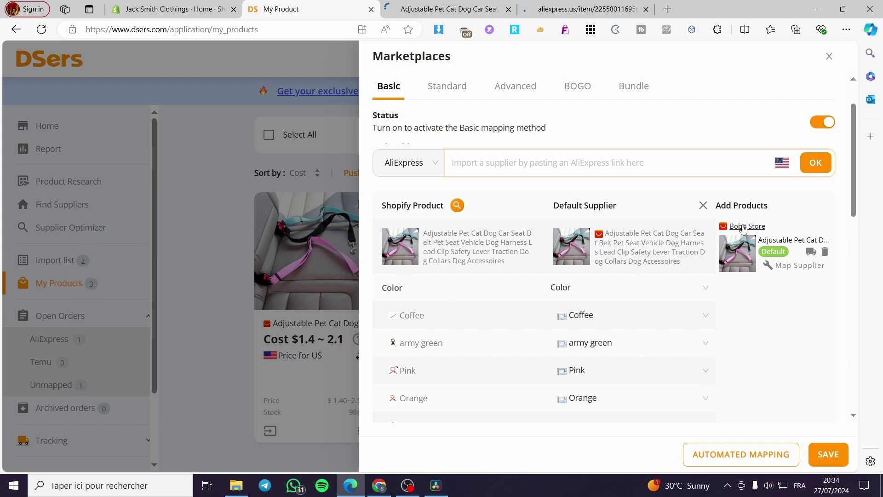
{"action": "scroll", "coordinate": [496, 133], "scroll_direction": "down", "scroll_amount": 1}
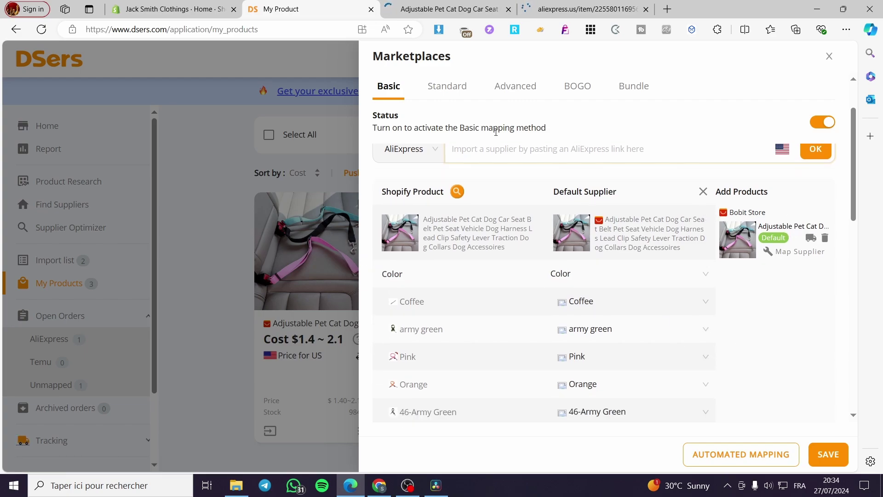
{"action": "scroll", "coordinate": [496, 132], "scroll_direction": "up", "scroll_amount": 3}
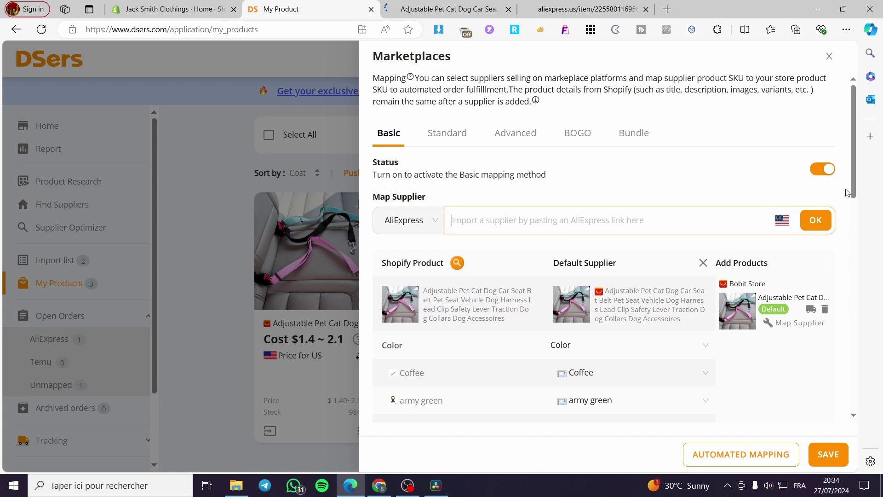
{"action": "scroll", "coordinate": [653, 276], "scroll_direction": "down", "scroll_amount": 3}
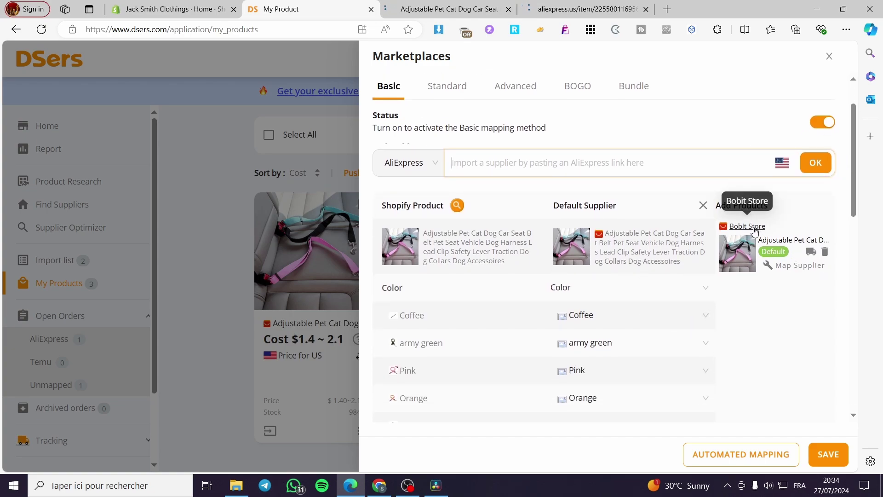
Open the Mai Moe L F Store seat belt listing from the AliExpress results and close the search results page
{"action": "left_click", "coordinate": [457, 6]}
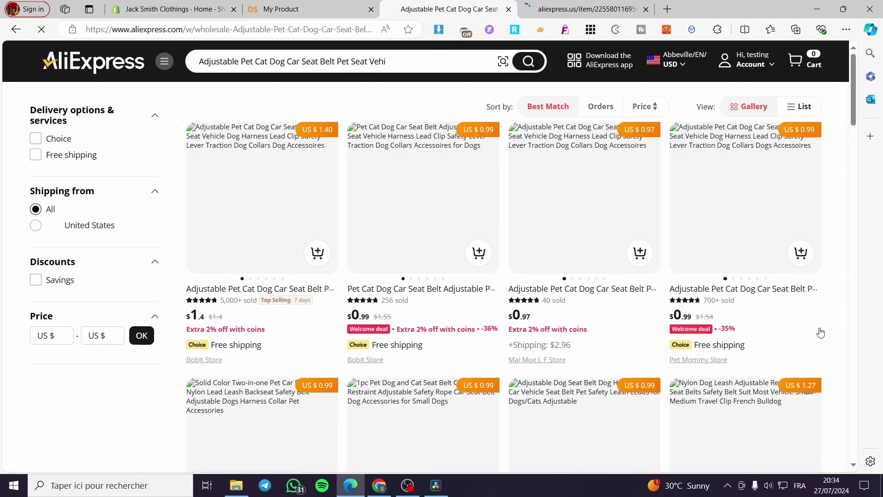
{"action": "left_click", "coordinate": [597, 199]}
{"action": "left_click", "coordinate": [477, 10]}
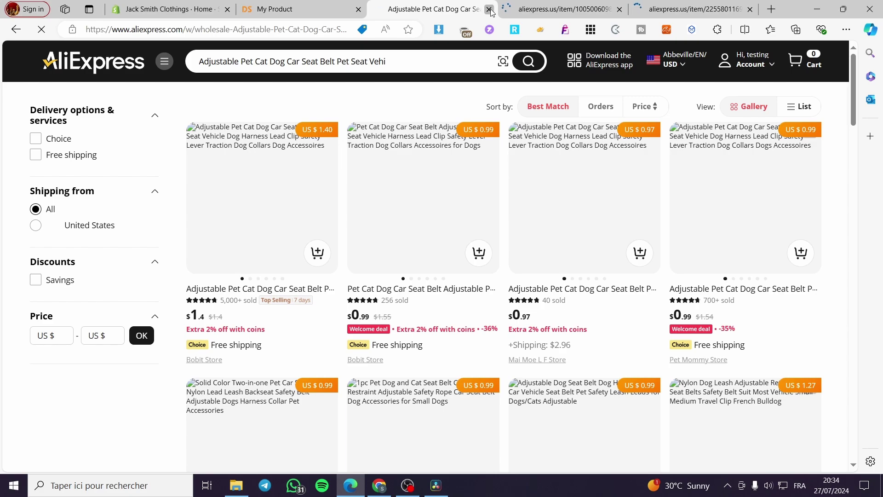
{"action": "left_click", "coordinate": [489, 10]}
{"action": "key", "text": "ctrl+Tab"}
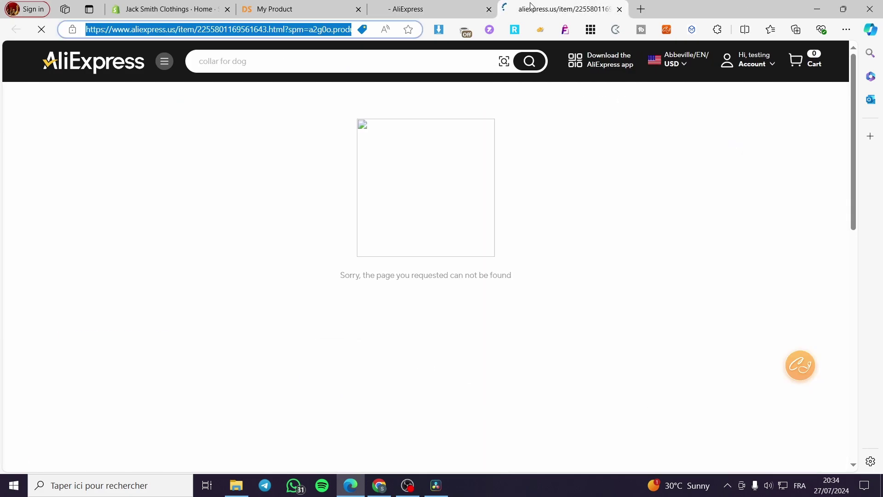
Copy the first opened AliExpress listing's link again, resubmit it as a supplier in the Basic mapping and review the variant mapping
{"action": "right_click", "coordinate": [190, 31]}
{"action": "left_click", "coordinate": [233, 117]}
{"action": "right_click", "coordinate": [234, 114]}
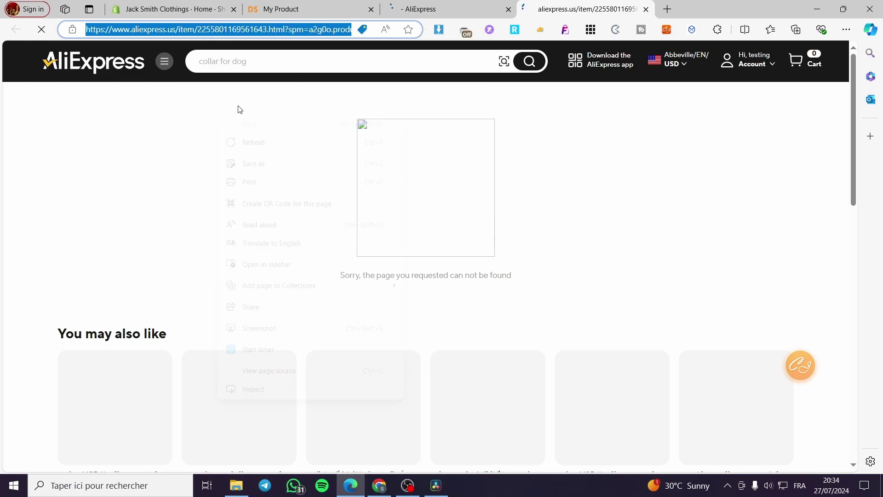
{"action": "left_click", "coordinate": [286, 5]}
{"action": "left_click", "coordinate": [597, 155]}
{"action": "key", "text": "ctrl+v"}
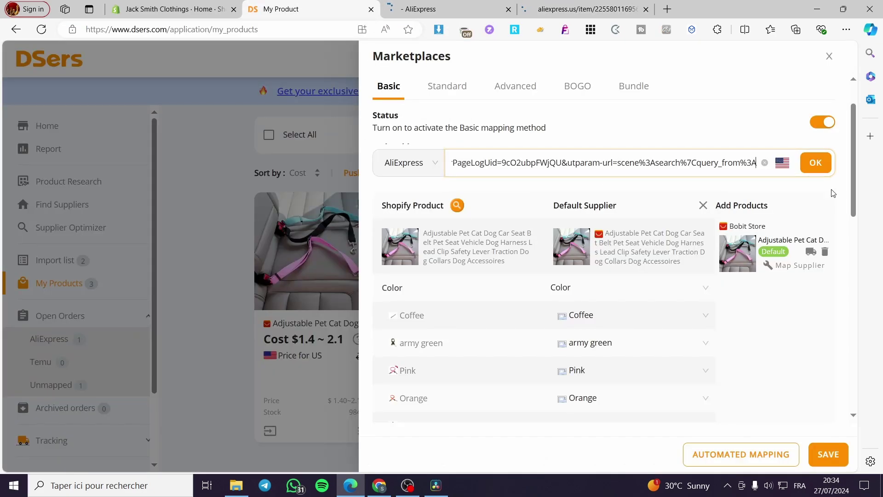
{"action": "left_click", "coordinate": [816, 162]}
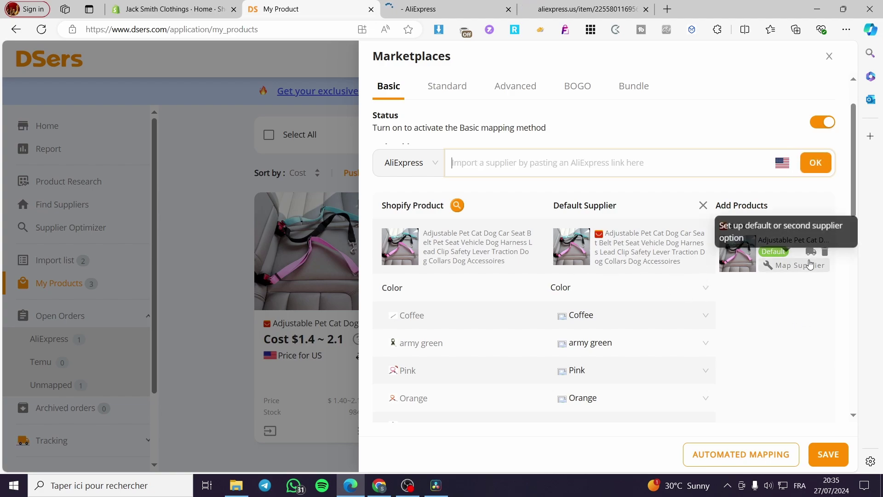
{"action": "scroll", "coordinate": [645, 414], "scroll_direction": "down", "scroll_amount": 10}
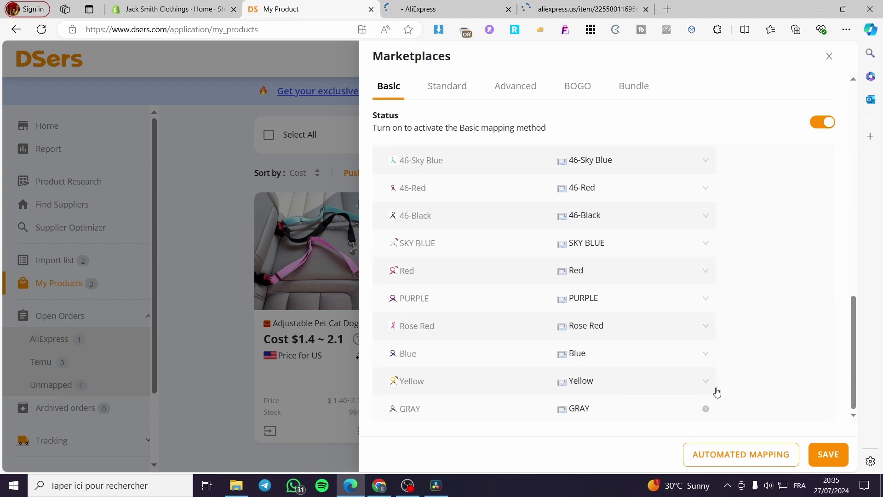
{"action": "scroll", "coordinate": [717, 392], "scroll_direction": "up", "scroll_amount": 10}
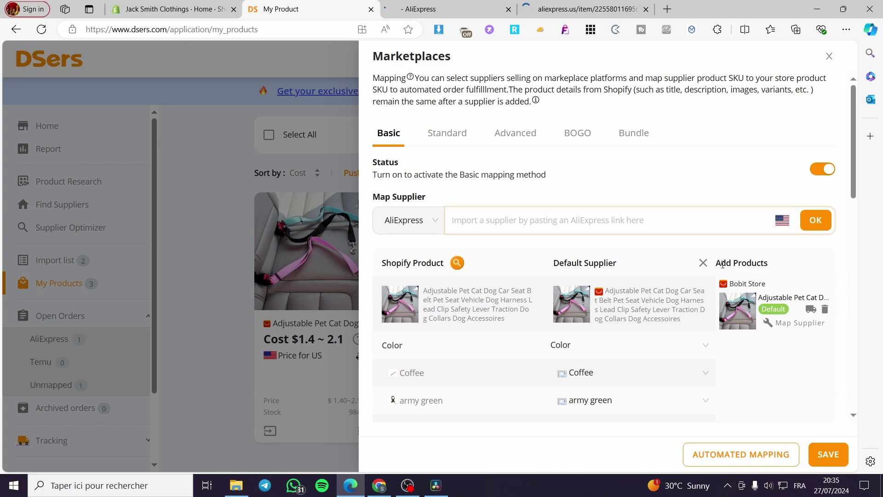
Review the Basic color variant mapping and the supplier options available for the Coffee variant
{"action": "scroll", "coordinate": [720, 309], "scroll_direction": "down", "scroll_amount": 5}
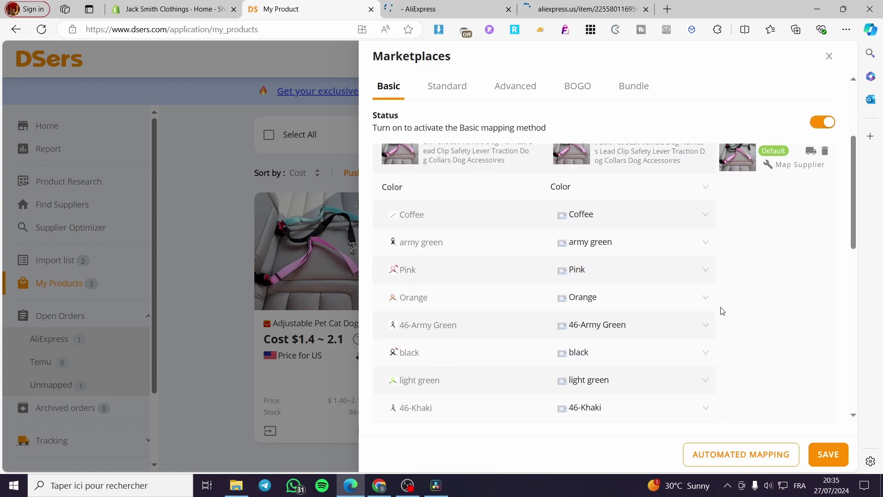
{"action": "scroll", "coordinate": [513, 296], "scroll_direction": "up", "scroll_amount": 3}
{"action": "scroll", "coordinate": [514, 295], "scroll_direction": "down", "scroll_amount": 1}
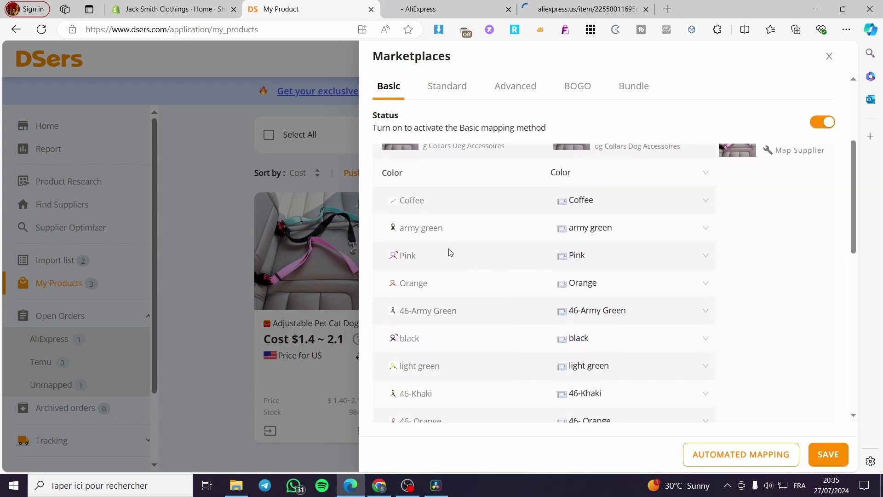
{"action": "scroll", "coordinate": [785, 217], "scroll_direction": "up", "scroll_amount": 1}
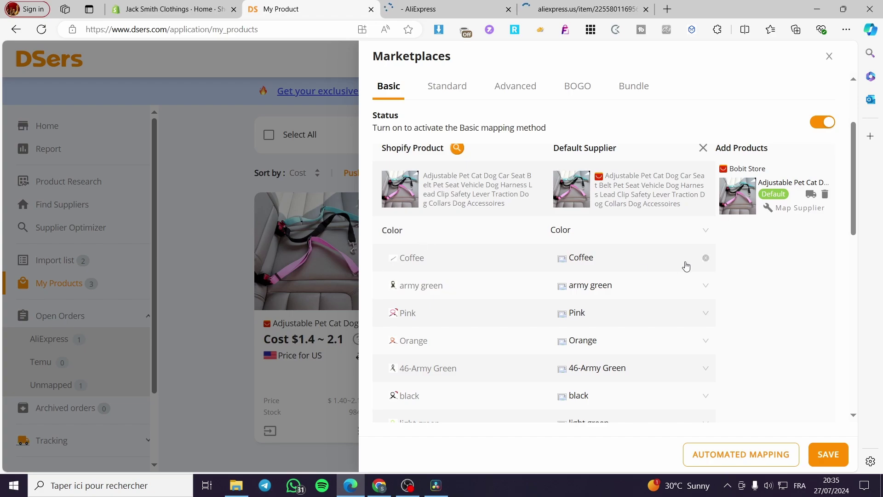
{"action": "left_click", "coordinate": [639, 258]}
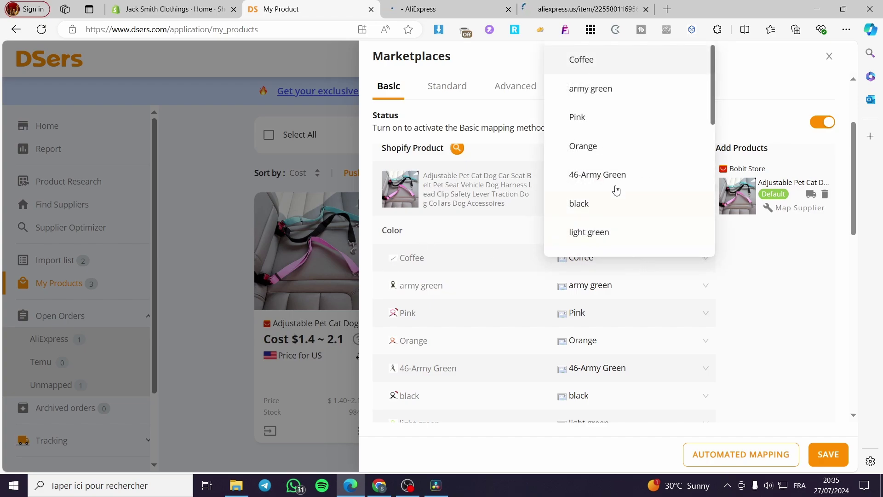
{"action": "scroll", "coordinate": [600, 98], "scroll_direction": "down", "scroll_amount": 5}
{"action": "scroll", "coordinate": [599, 102], "scroll_direction": "up", "scroll_amount": 5}
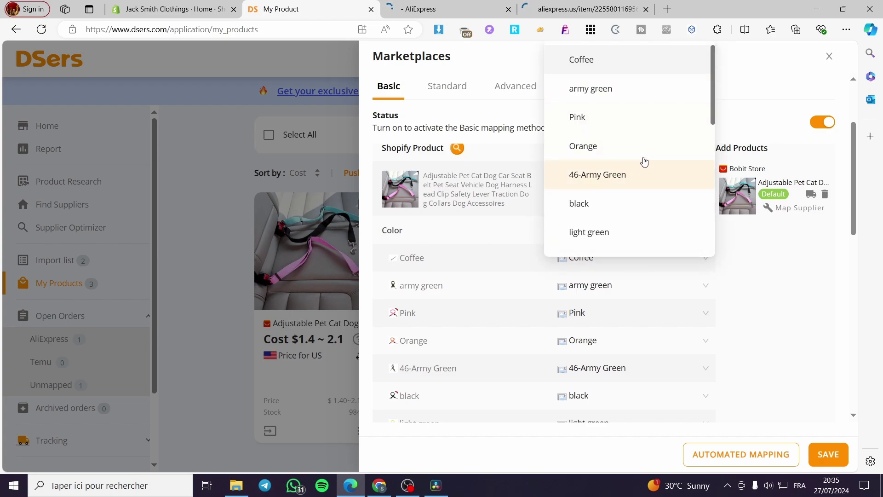
Close the AliExpress item page that cannot be found and return to the DSers product mapping
{"action": "left_click", "coordinate": [580, 3]}
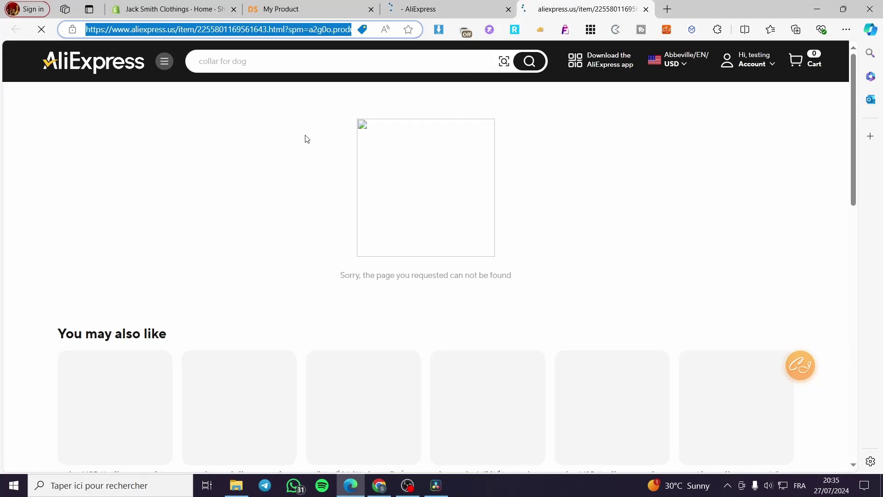
{"action": "left_click", "coordinate": [646, 9]}
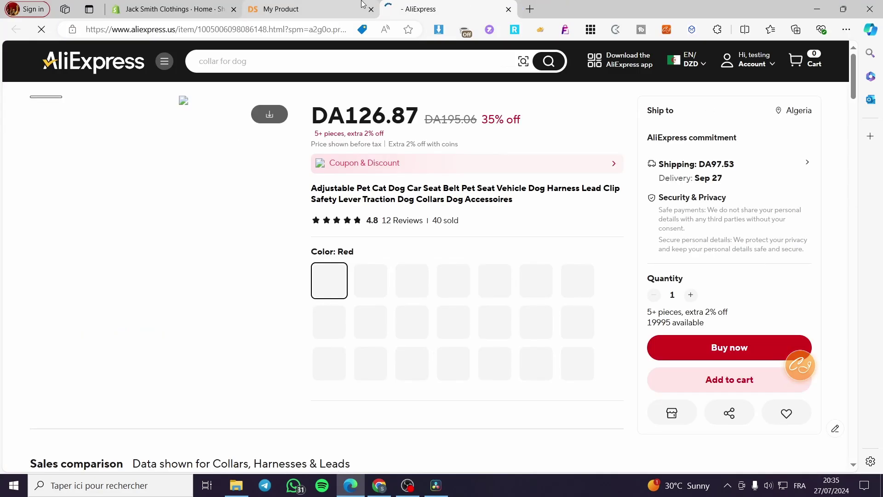
{"action": "left_click", "coordinate": [295, 9]}
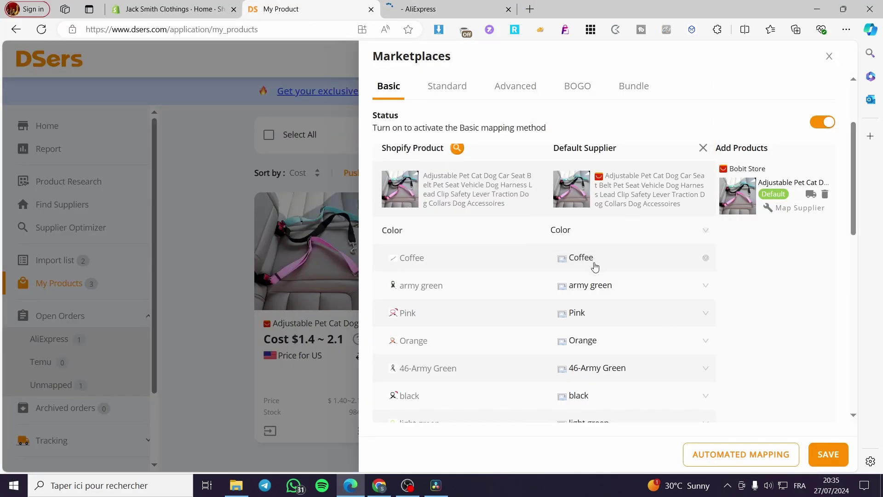
Try mapping the Coffee variant to the supplier's 46-Red option and set it back to Coffee
{"action": "left_click", "coordinate": [647, 258]}
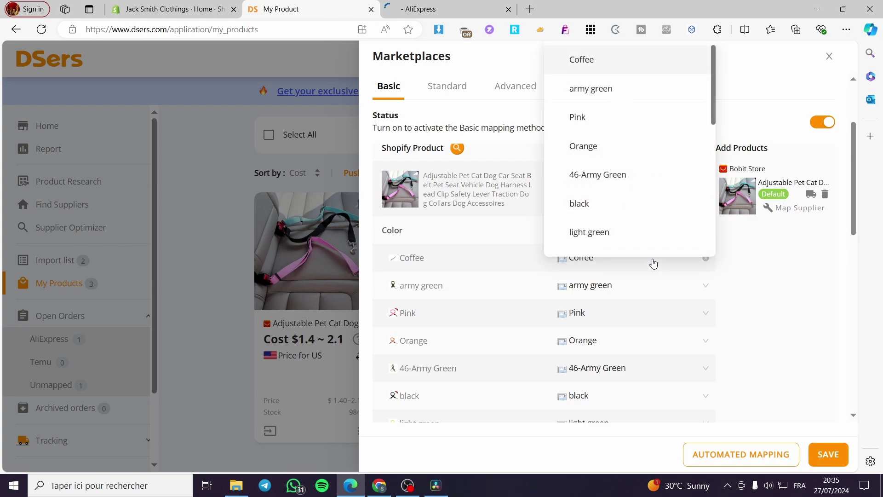
{"action": "scroll", "coordinate": [626, 212], "scroll_direction": "down", "scroll_amount": 5}
{"action": "scroll", "coordinate": [631, 213], "scroll_direction": "down", "scroll_amount": 3}
{"action": "left_click", "coordinate": [626, 207]}
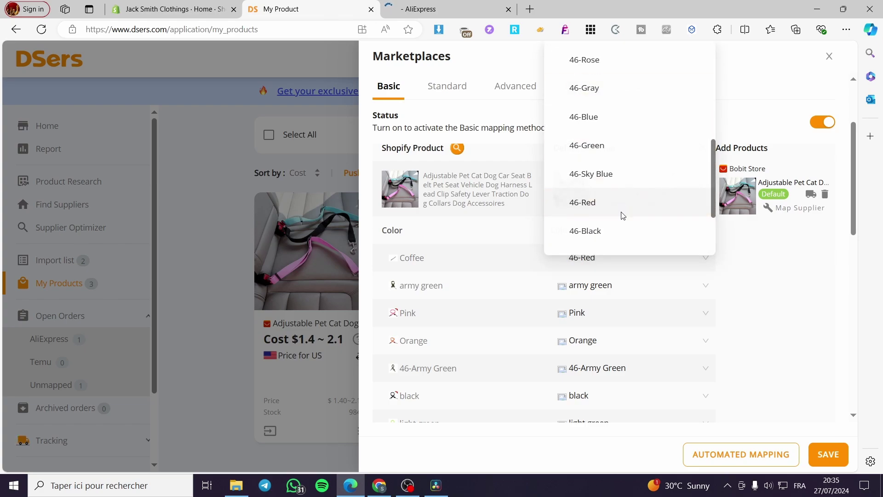
{"action": "left_click", "coordinate": [613, 256]}
{"action": "scroll", "coordinate": [605, 207], "scroll_direction": "up", "scroll_amount": 2}
{"action": "scroll", "coordinate": [603, 203], "scroll_direction": "up", "scroll_amount": 3}
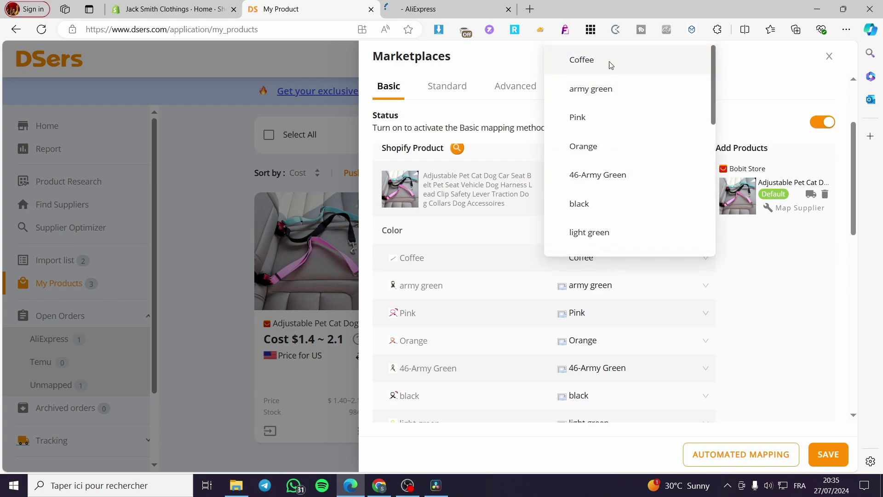
{"action": "left_click", "coordinate": [611, 63]}
Keep the remaining supplier variants as they are and save the Basic mapping
{"action": "left_click", "coordinate": [617, 322]}
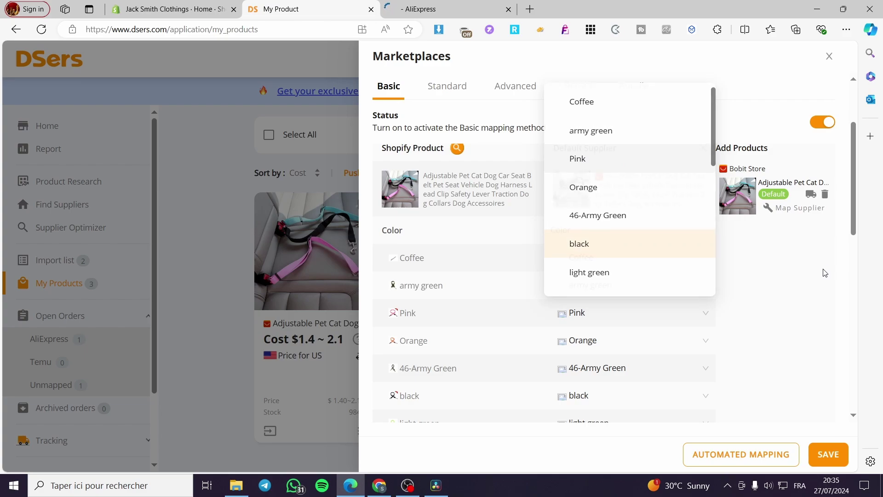
{"action": "left_click", "coordinate": [803, 237]}
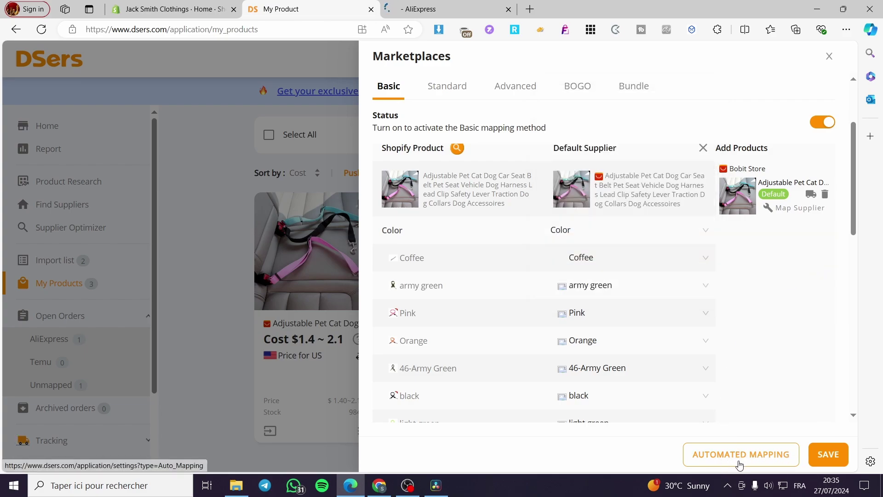
{"action": "scroll", "coordinate": [499, 128], "scroll_direction": "up", "scroll_amount": 2}
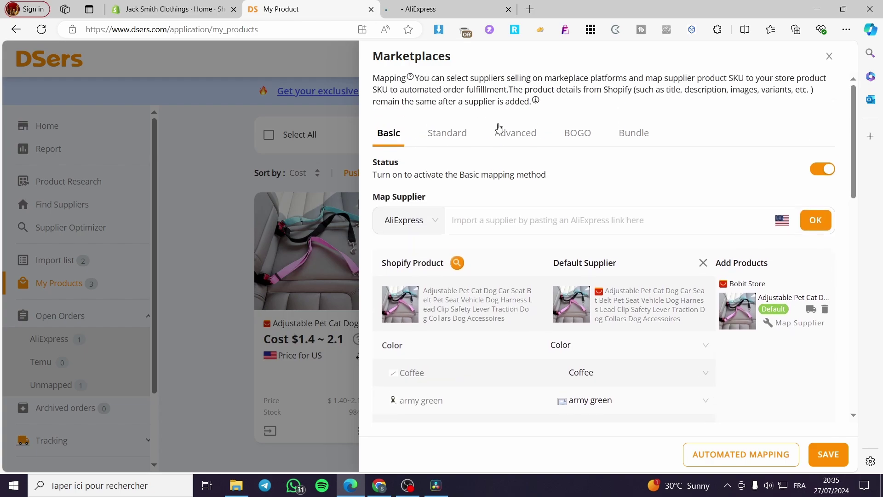
{"action": "left_click", "coordinate": [830, 460]}
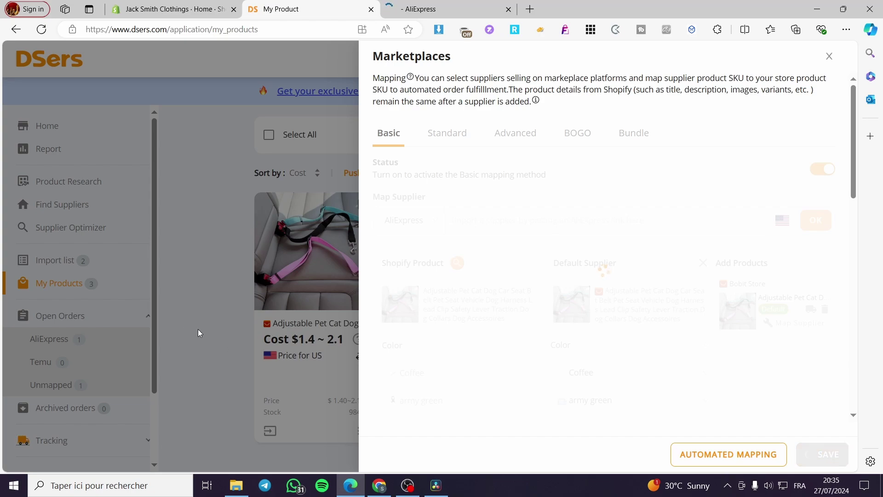
Switch to the Shopify admin and open the Adjustable Pet Cat Dog Car Seat Belt product from the product list
{"action": "left_click", "coordinate": [154, 7]}
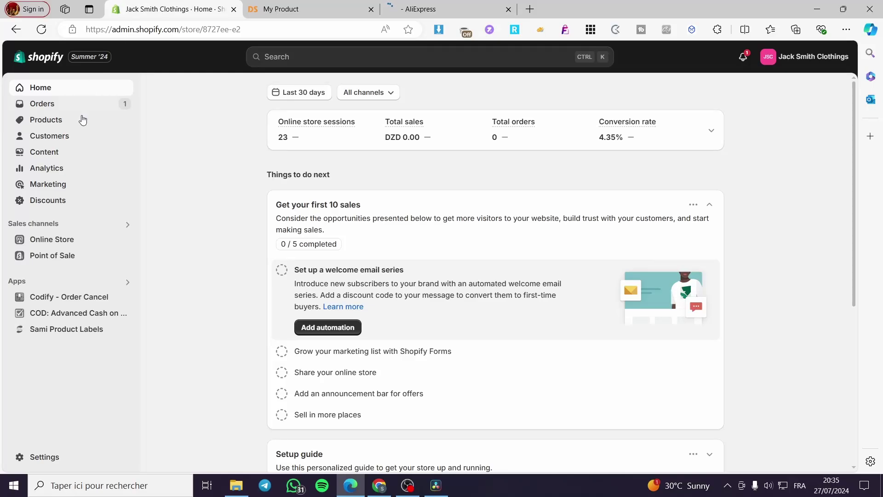
{"action": "left_click", "coordinate": [54, 120]}
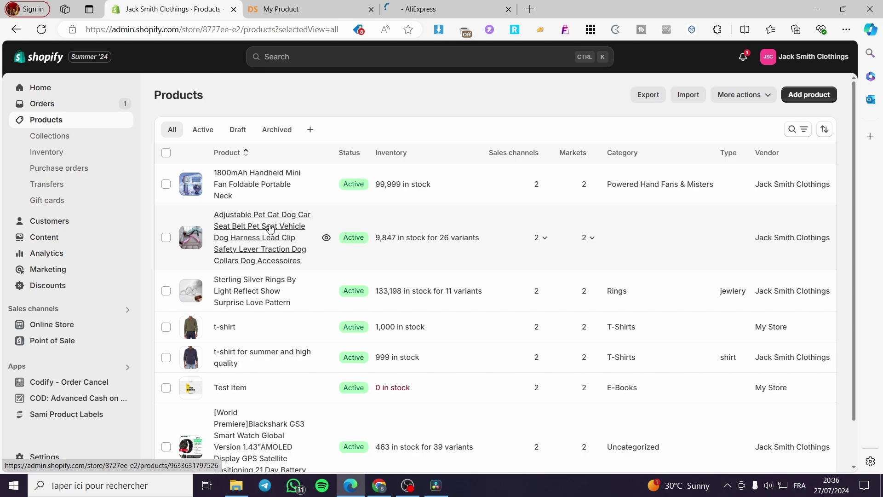
{"action": "left_click_drag", "start_coordinate": [400, 244], "coordinate": [380, 249]}
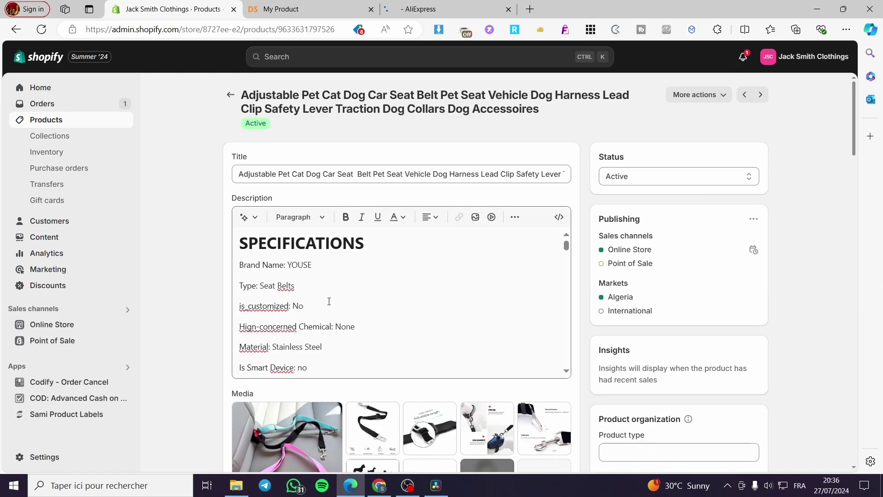
Examine the imported product's description, media, color variants and variant prices in Shopify
{"action": "scroll", "coordinate": [331, 297], "scroll_direction": "down", "scroll_amount": 5}
{"action": "scroll", "coordinate": [399, 408], "scroll_direction": "down", "scroll_amount": 5}
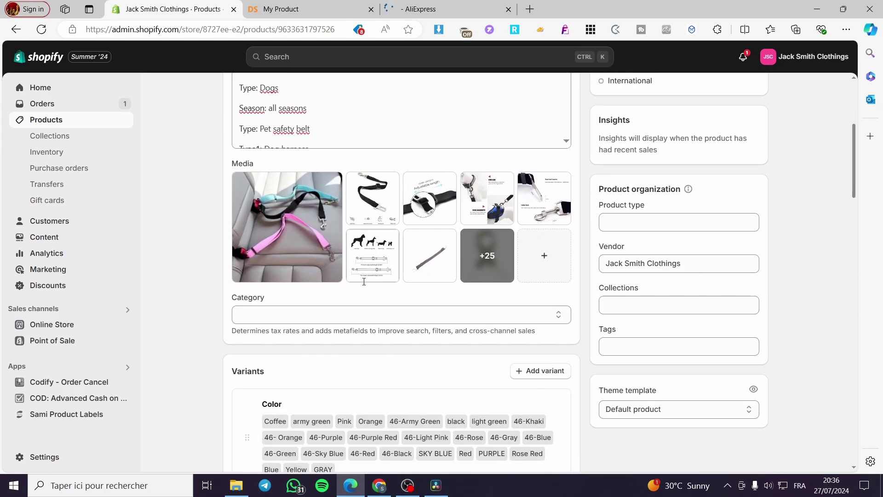
{"action": "left_click", "coordinate": [312, 6]}
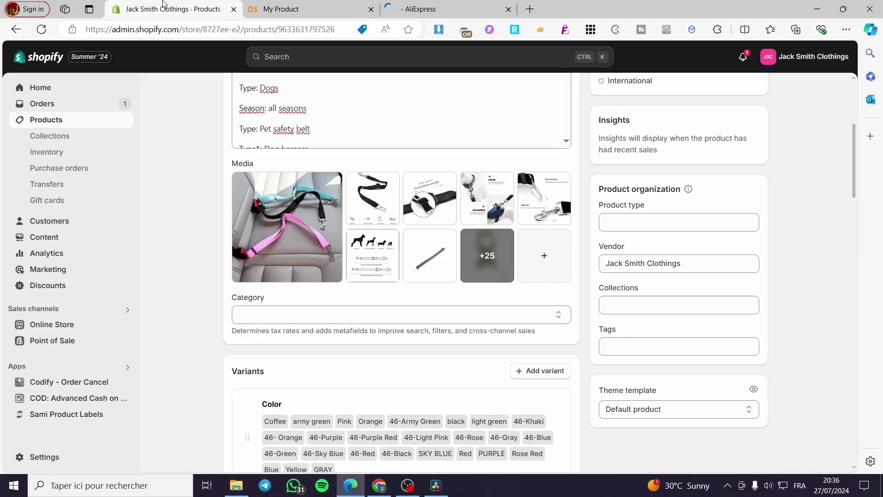
{"action": "left_click", "coordinate": [172, 8]}
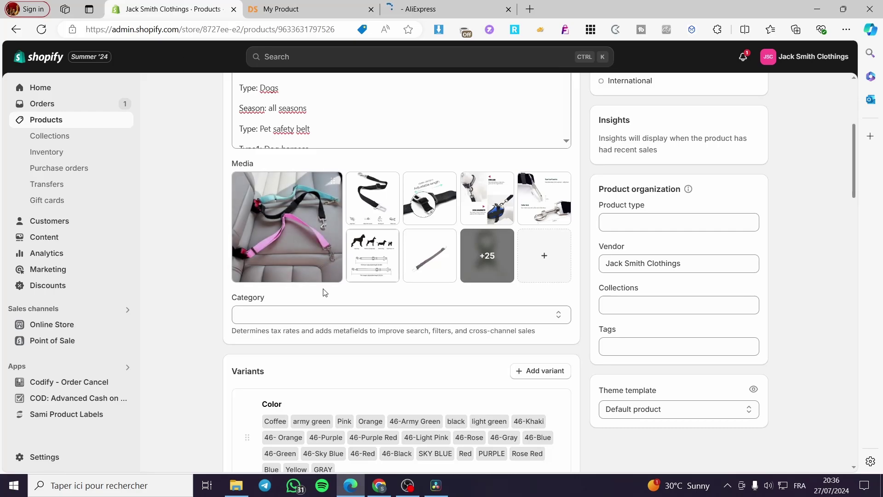
{"action": "scroll", "coordinate": [326, 293], "scroll_direction": "down", "scroll_amount": 10}
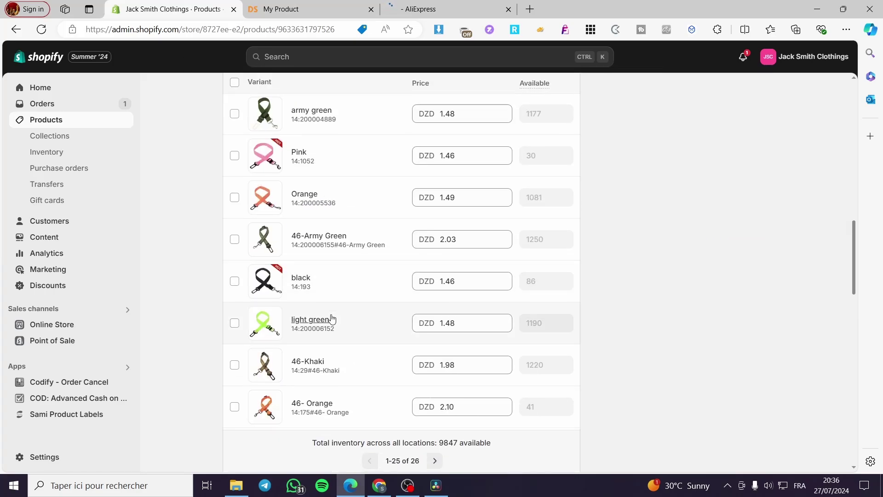
{"action": "scroll", "coordinate": [450, 312], "scroll_direction": "down", "scroll_amount": 10}
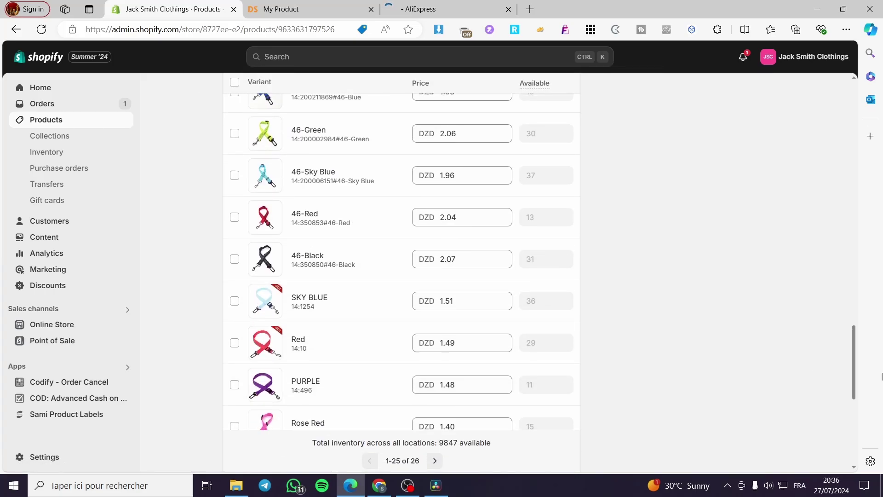
{"action": "scroll", "coordinate": [837, 323], "scroll_direction": "up", "scroll_amount": 2}
{"action": "left_click_drag", "start_coordinate": [854, 340], "coordinate": [851, 39]}
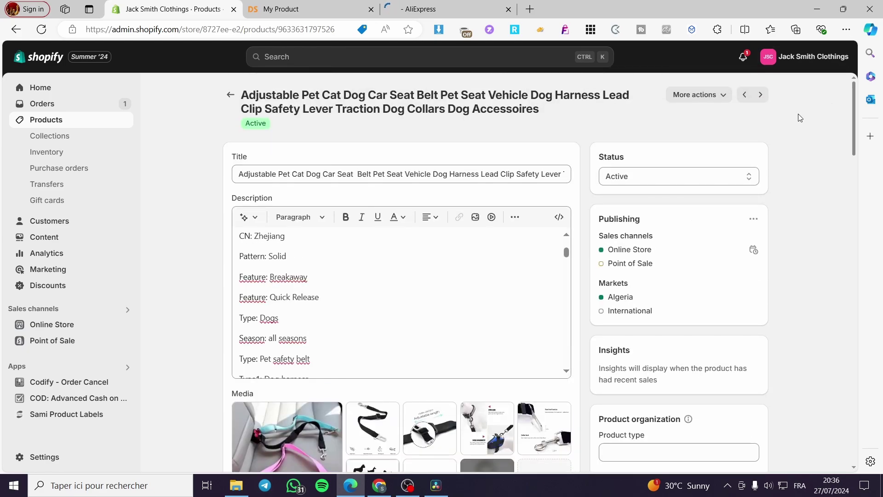
Preview the seat belt product in the online store and look over its images, color options and description
{"action": "left_click", "coordinate": [711, 95]}
{"action": "left_click", "coordinate": [690, 159]}
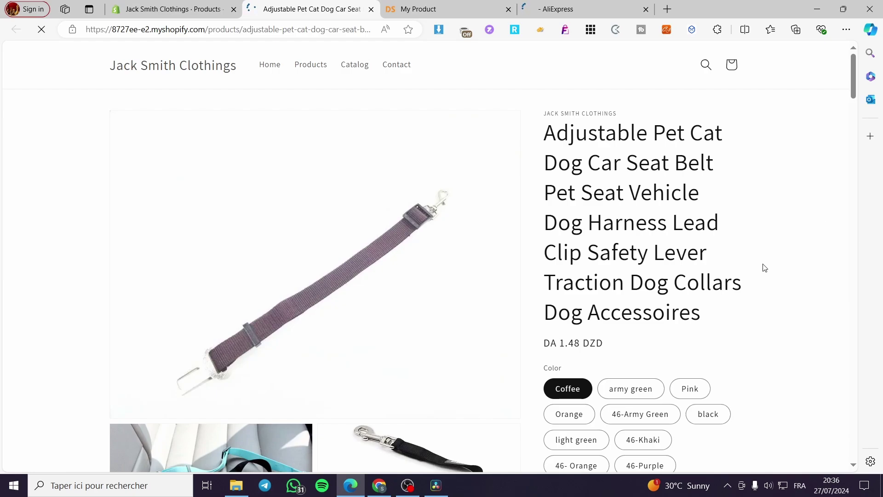
{"action": "scroll", "coordinate": [736, 240], "scroll_direction": "down", "scroll_amount": 2}
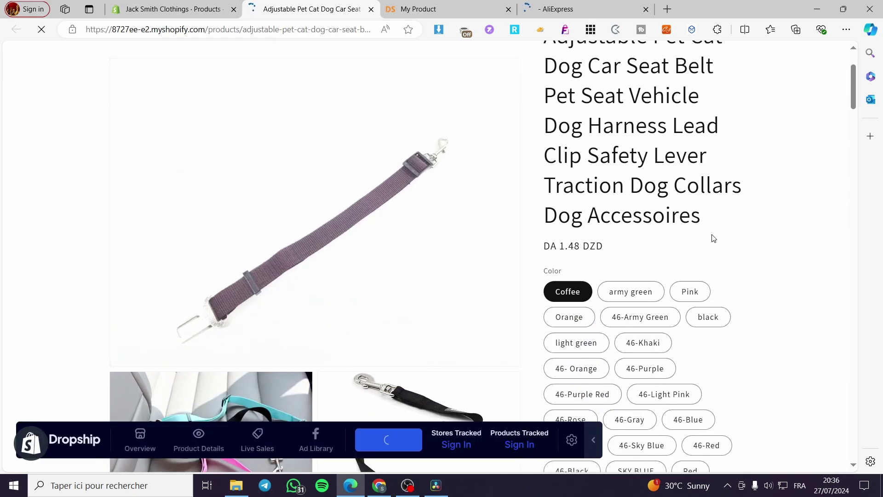
{"action": "left_click", "coordinate": [282, 404]}
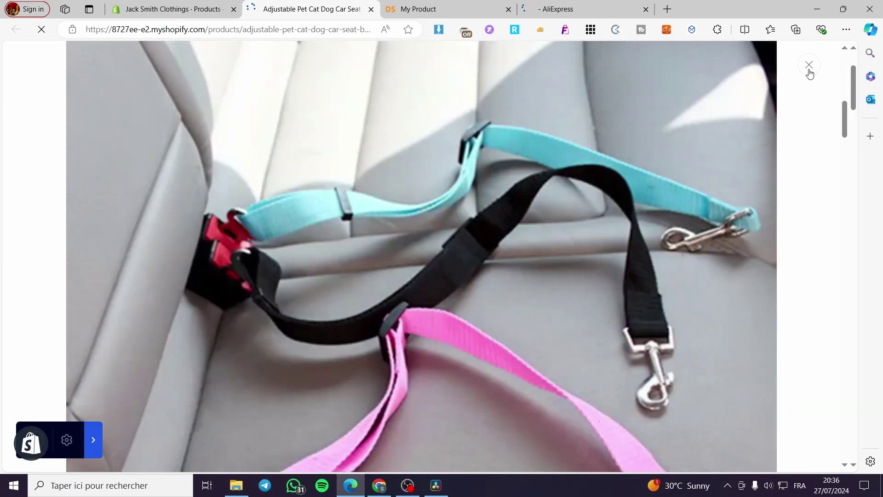
{"action": "left_click", "coordinate": [809, 65]}
{"action": "scroll", "coordinate": [460, 239], "scroll_direction": "down", "scroll_amount": 10}
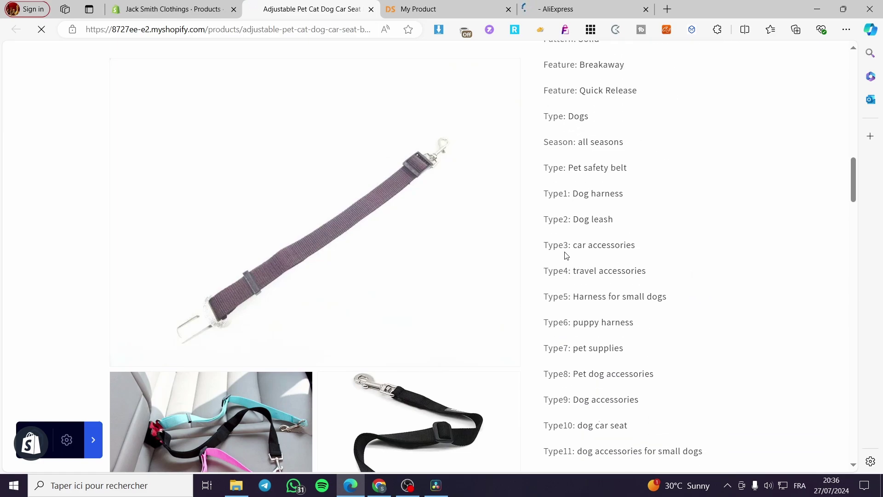
{"action": "left_click_drag", "start_coordinate": [857, 176], "coordinate": [852, 219]}
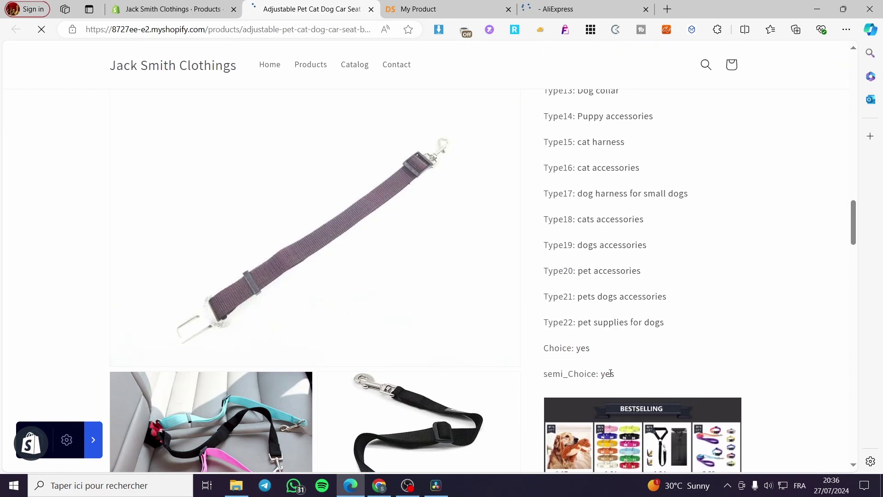
{"action": "left_click_drag", "start_coordinate": [850, 217], "coordinate": [852, 92]}
Delete the "Choice: yes" and "semi_Choice: yes" lines from the product description in the Shopify admin
{"action": "left_click", "coordinate": [146, 6]}
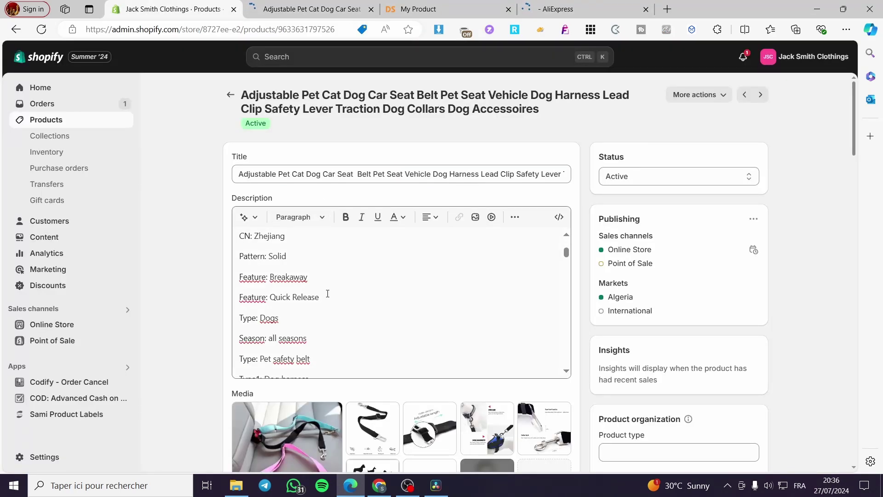
{"action": "mouse_move", "coordinate": [566, 252]}
{"action": "left_mouse_down"}
{"action": "mouse_move", "coordinate": [566, 237]}
{"action": "mouse_move", "coordinate": [568, 253]}
{"action": "left_mouse_up"}
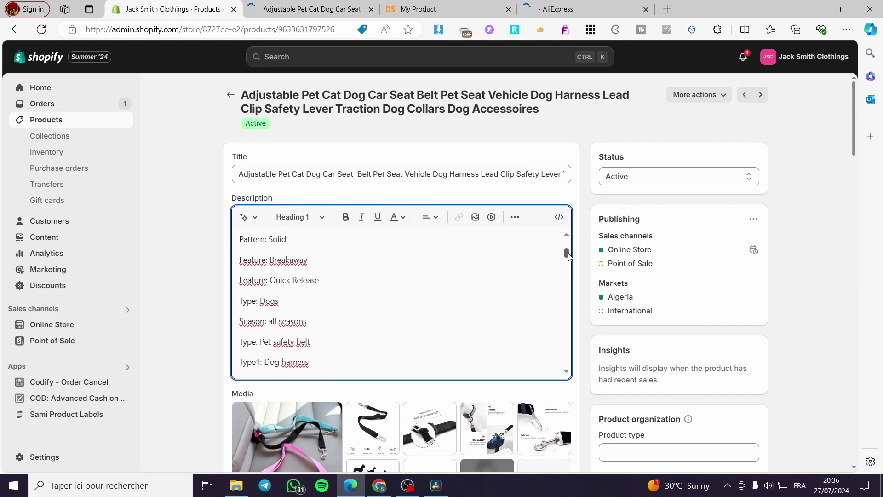
{"action": "left_click_drag", "start_coordinate": [241, 340], "coordinate": [300, 320]}
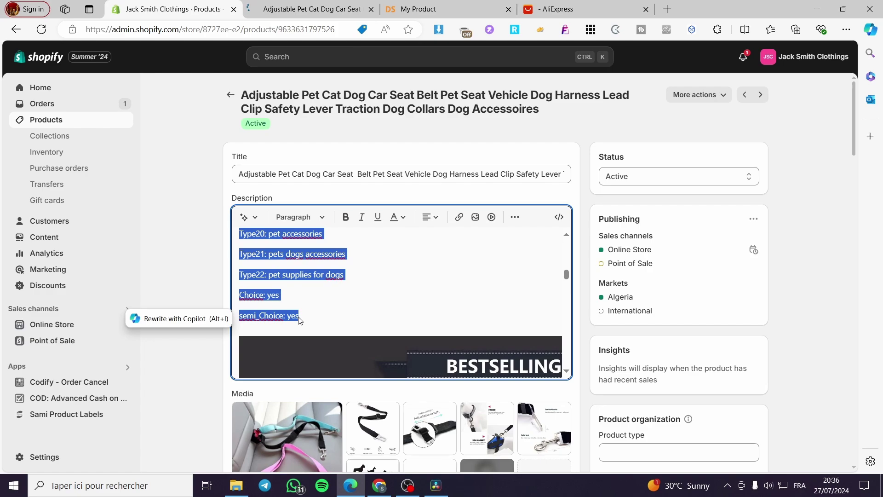
{"action": "left_click", "coordinate": [300, 318]}
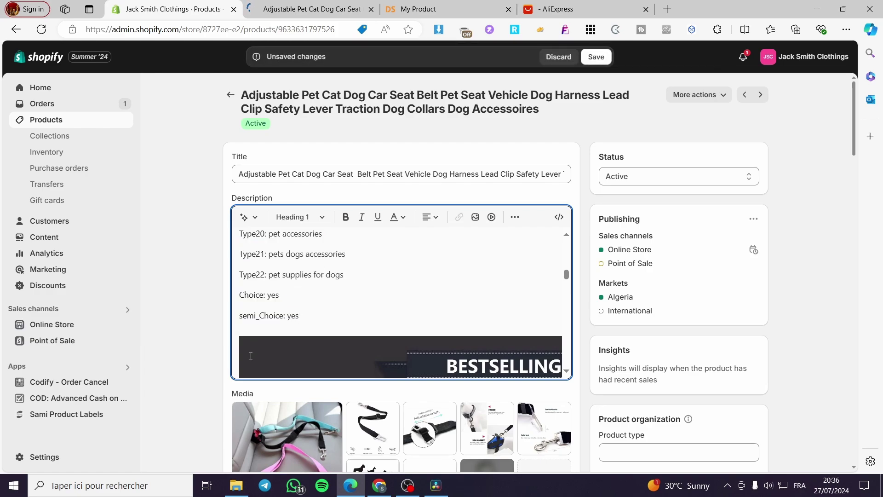
{"action": "left_click_drag", "start_coordinate": [304, 322], "coordinate": [238, 294]}
{"action": "key", "text": "BackSpace"}
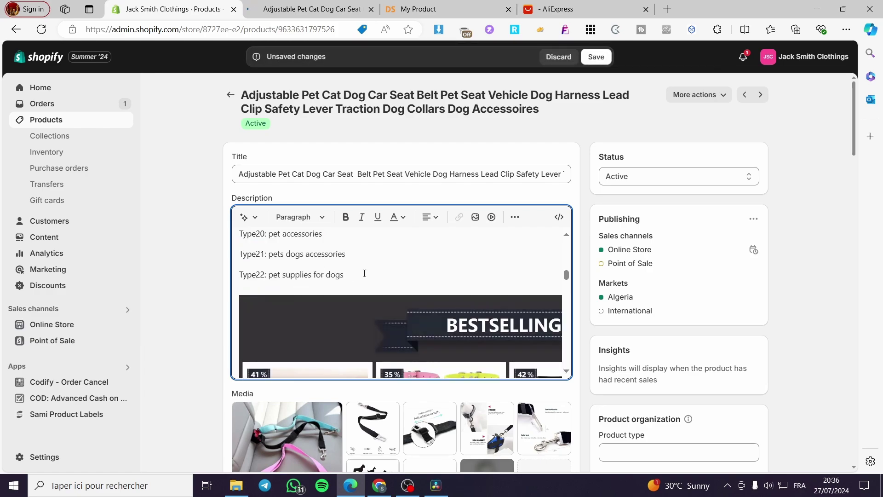
Delete the Type1 to Type22 keyword lines from the product description and save the product
{"action": "left_click_drag", "start_coordinate": [365, 273], "coordinate": [232, 304]}
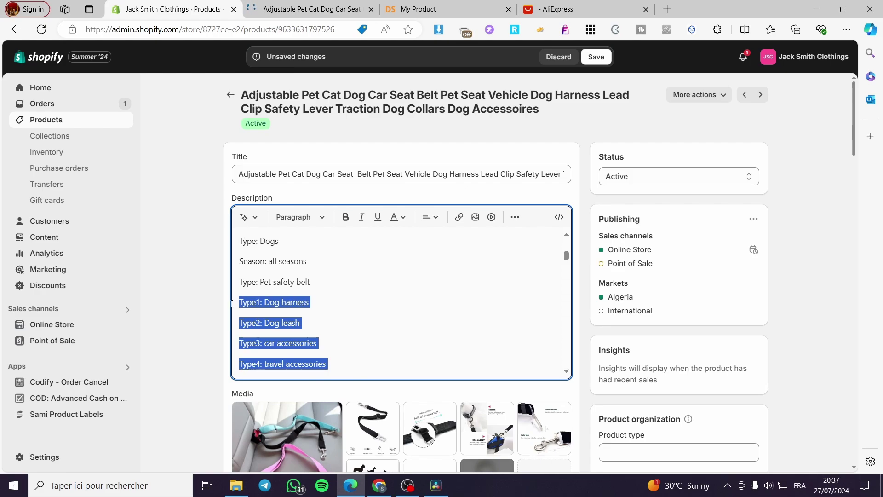
{"action": "key", "text": "BackSpace"}
{"action": "left_click", "coordinate": [604, 58]}
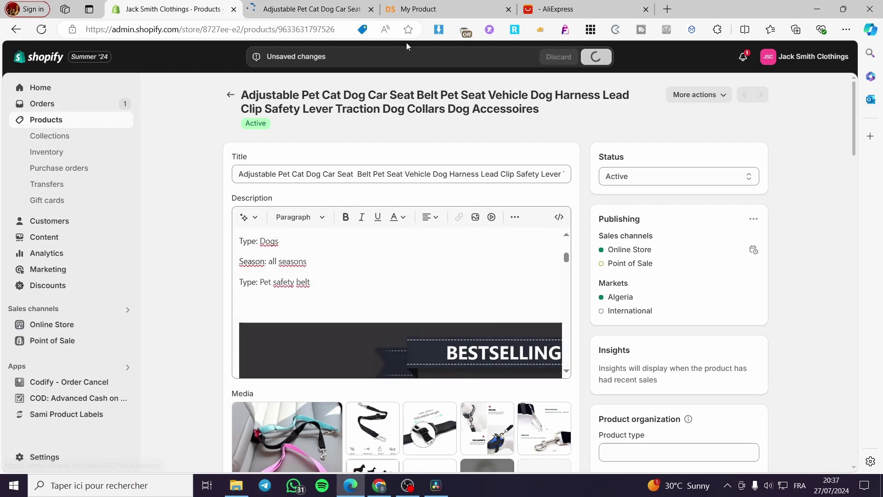
Switch to the seat belt's online store preview, check its specifications and reload the page
{"action": "left_click", "coordinate": [313, 8]}
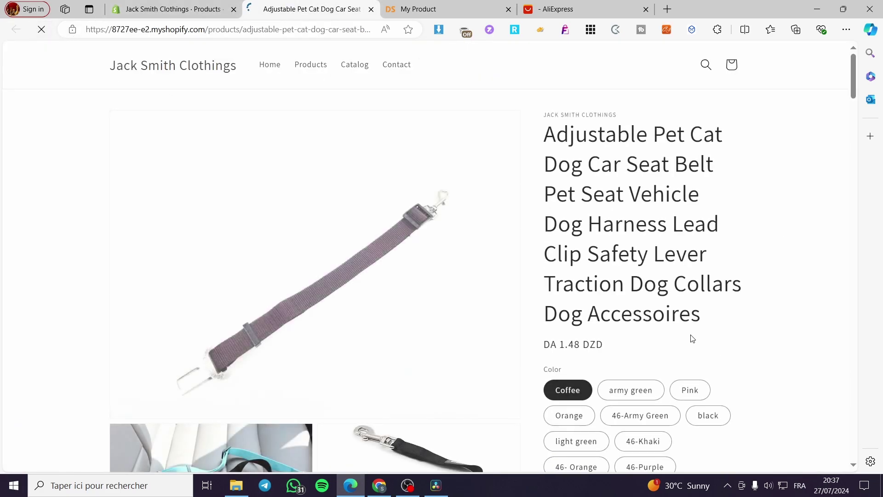
{"action": "scroll", "coordinate": [751, 357], "scroll_direction": "down", "scroll_amount": 13}
{"action": "scroll", "coordinate": [754, 355], "scroll_direction": "down", "scroll_amount": 9}
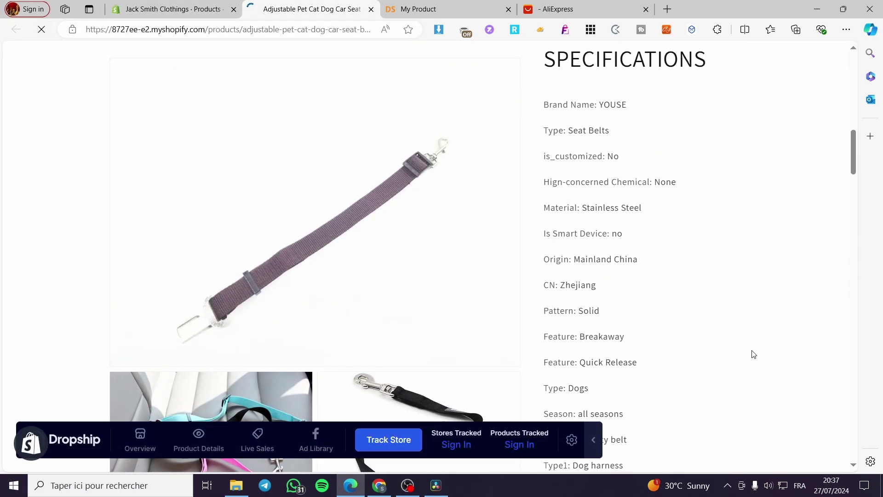
{"action": "left_click", "coordinate": [45, 31]}
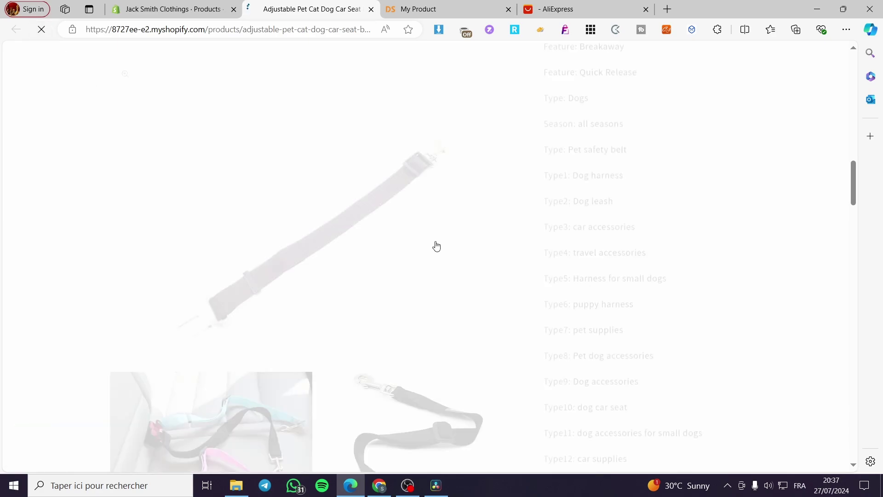
{"action": "left_click", "coordinate": [41, 31]}
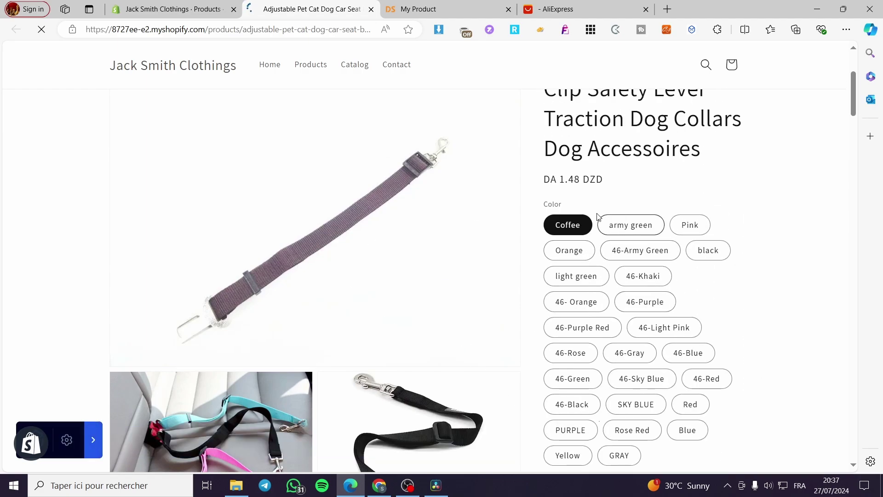
Preview the 46-Sky Blue, SKY BLUE and 46-Black color variants on the store page, checking their images and prices
{"action": "scroll", "coordinate": [597, 225], "scroll_direction": "down", "scroll_amount": 3}
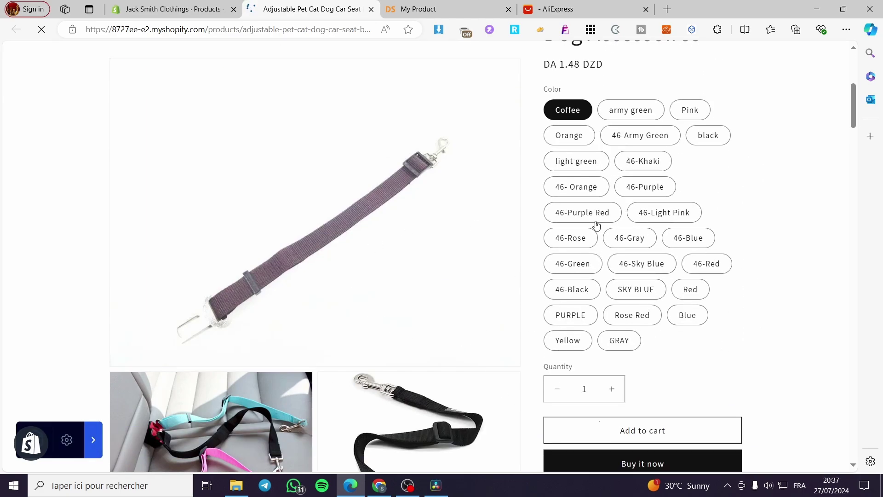
{"action": "left_click", "coordinate": [648, 261]}
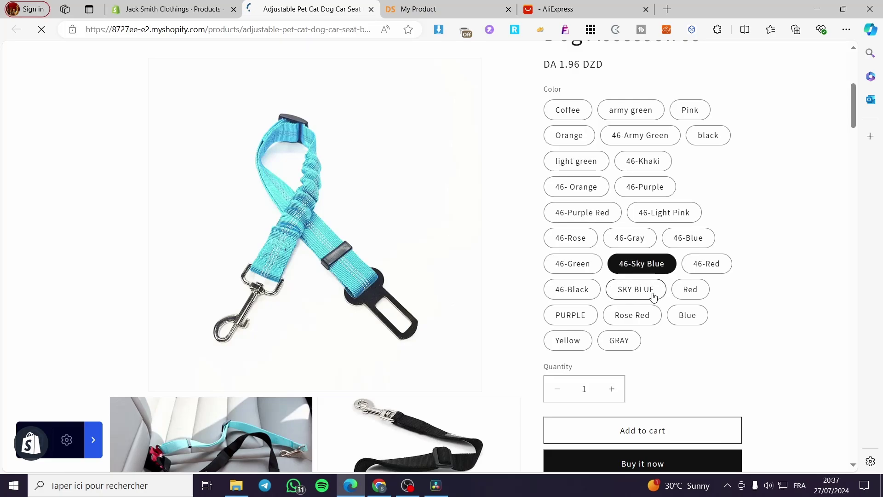
{"action": "left_click", "coordinate": [654, 296]}
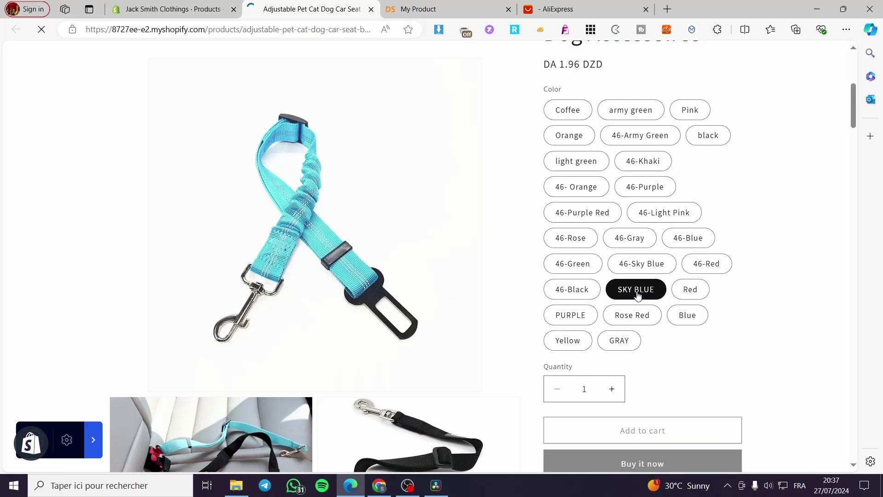
{"action": "left_click", "coordinate": [573, 292]}
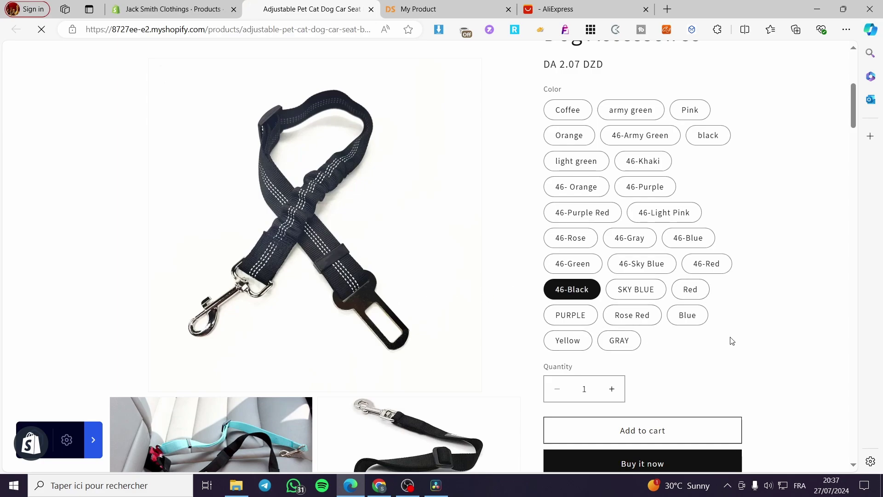
{"action": "scroll", "coordinate": [696, 329], "scroll_direction": "down", "scroll_amount": 3}
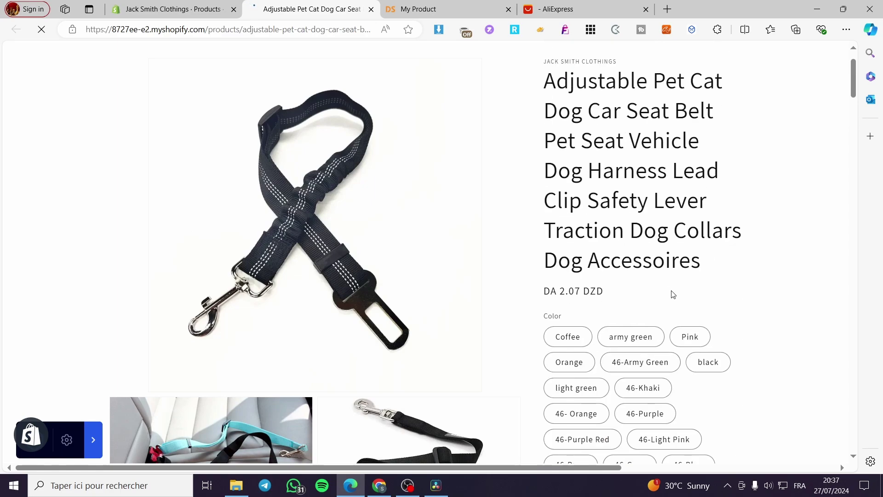
{"action": "scroll", "coordinate": [672, 293], "scroll_direction": "down", "scroll_amount": 3}
Return to the product in the Shopify admin and delete the bestselling promo banner and its broken image placeholders from the description
{"action": "left_click", "coordinate": [173, 9]}
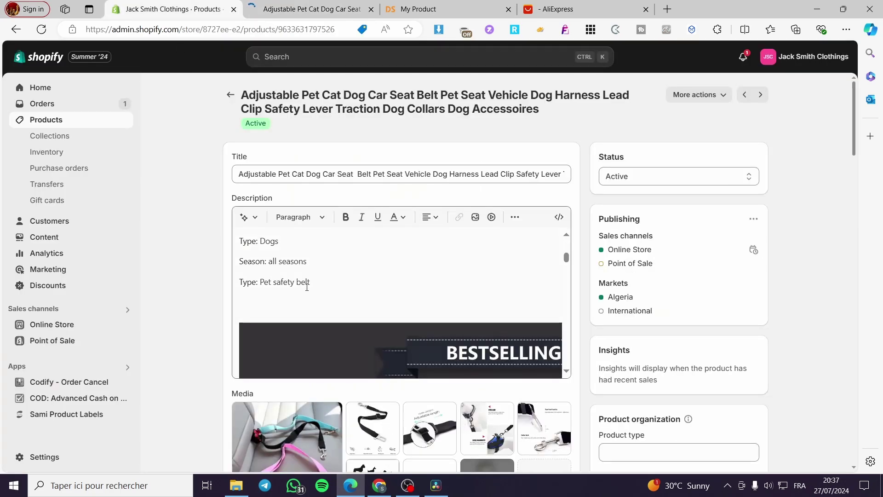
{"action": "scroll", "coordinate": [256, 334], "scroll_direction": "down", "scroll_amount": 5}
{"action": "scroll", "coordinate": [201, 377], "scroll_direction": "down", "scroll_amount": 6}
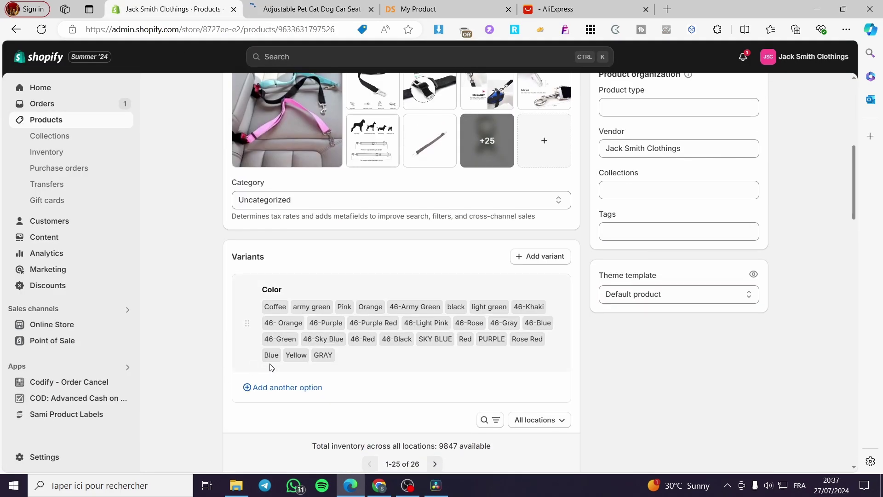
{"action": "scroll", "coordinate": [335, 338], "scroll_direction": "up", "scroll_amount": 6}
{"action": "scroll", "coordinate": [417, 357], "scroll_direction": "down", "scroll_amount": 2}
{"action": "scroll", "coordinate": [417, 357], "scroll_direction": "up", "scroll_amount": 2}
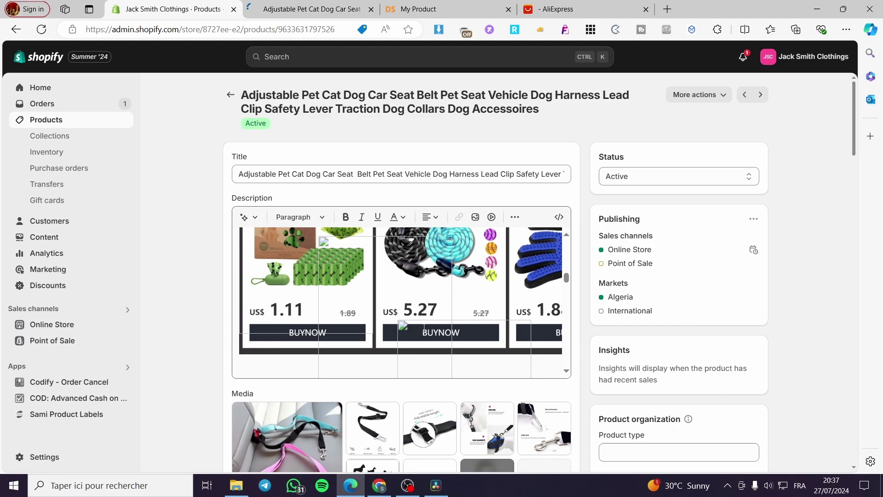
{"action": "left_click", "coordinate": [435, 284]}
{"action": "scroll", "coordinate": [453, 341], "scroll_direction": "down", "scroll_amount": 2}
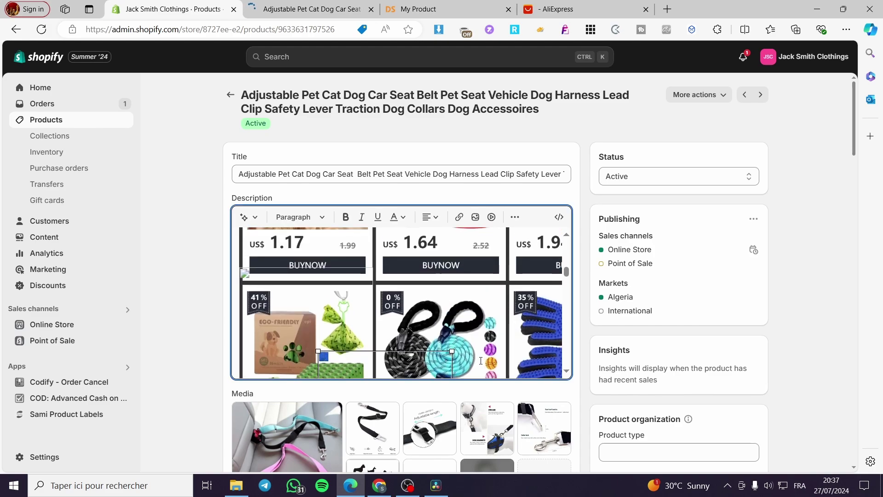
{"action": "key", "text": "Delete"}
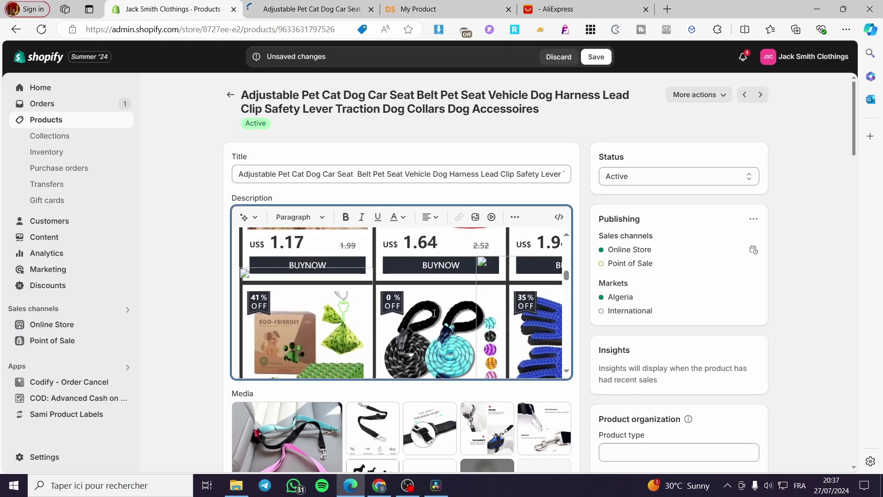
{"action": "key", "text": "Delete"}
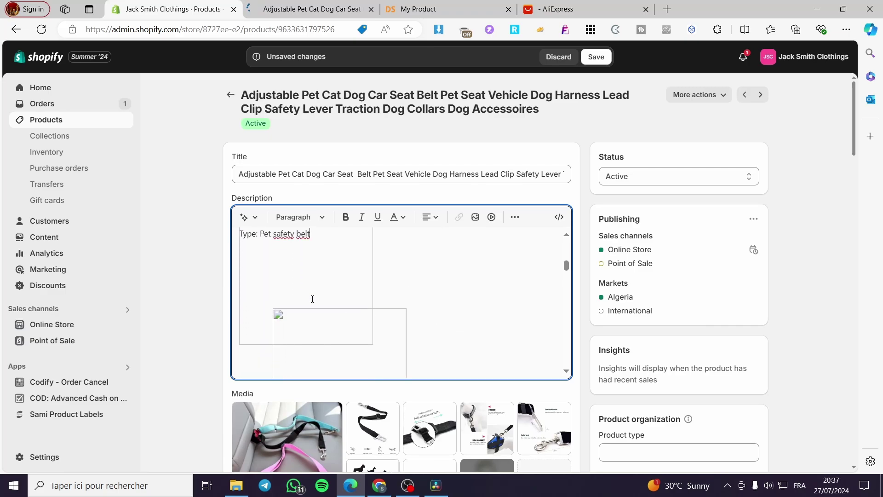
{"action": "left_click", "coordinate": [358, 316]}
{"action": "key", "text": "Delete"}
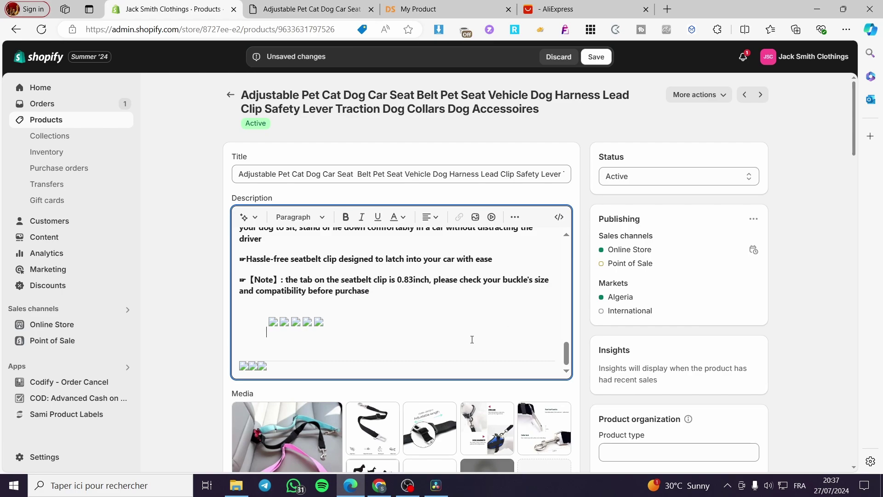
Delete the row of five broken image placeholders below the seatbelt clip note in the description
{"action": "key", "text": "BackSpace"}
{"action": "key", "text": "BackSpace"}
{"action": "key", "text": "BackSpace"}
{"action": "key", "text": "BackSpace"}
{"action": "key", "text": "BackSpace"}
{"action": "key", "text": "BackSpace"}
{"action": "key", "text": "BackSpace"}
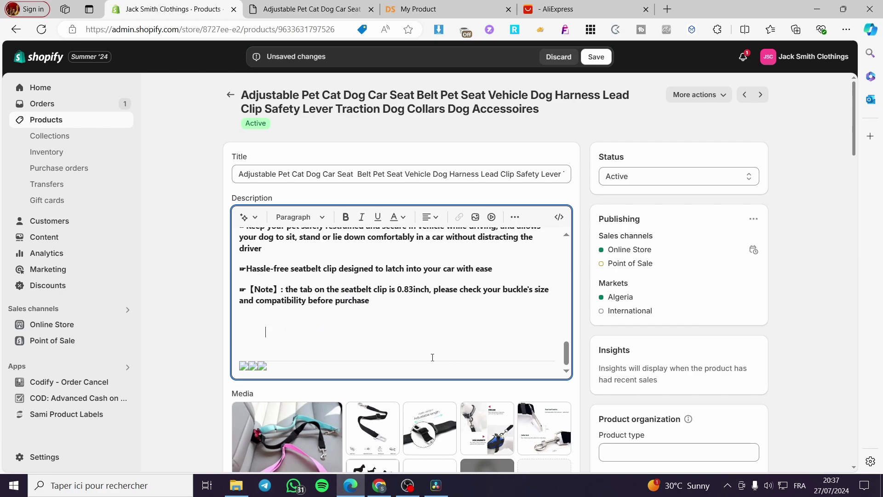
Set the Coffee variant's price to 200.00 DZD and save the product
{"action": "scroll", "coordinate": [350, 360], "scroll_direction": "down", "scroll_amount": 5}
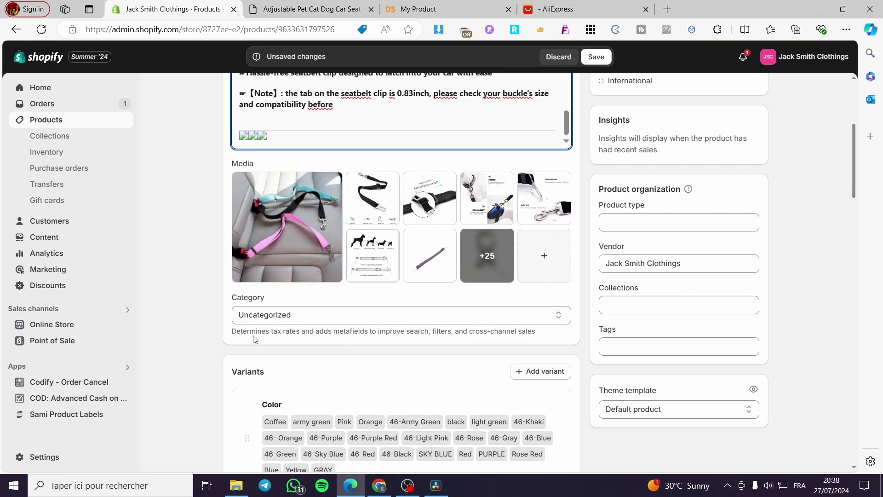
{"action": "scroll", "coordinate": [255, 338], "scroll_direction": "up", "scroll_amount": 5}
{"action": "scroll", "coordinate": [327, 286], "scroll_direction": "down", "scroll_amount": 10}
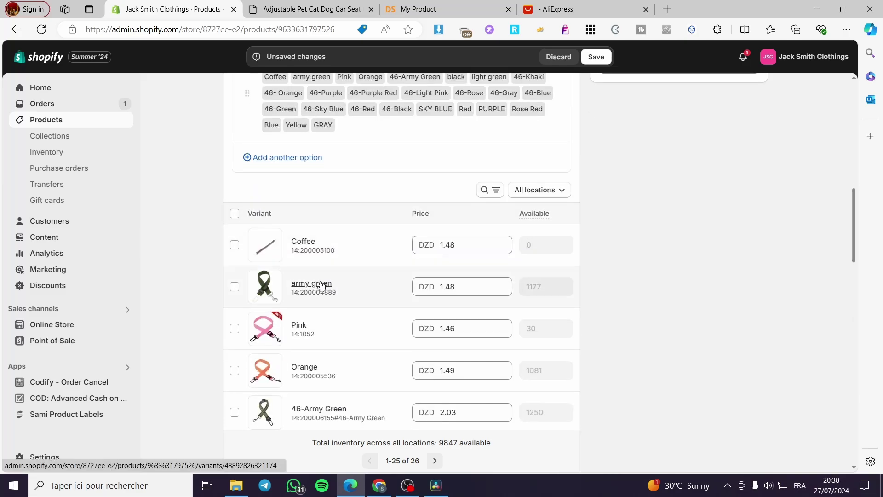
{"action": "left_click", "coordinate": [478, 244]}
{"action": "left_click_drag", "start_coordinate": [478, 245], "coordinate": [404, 250]}
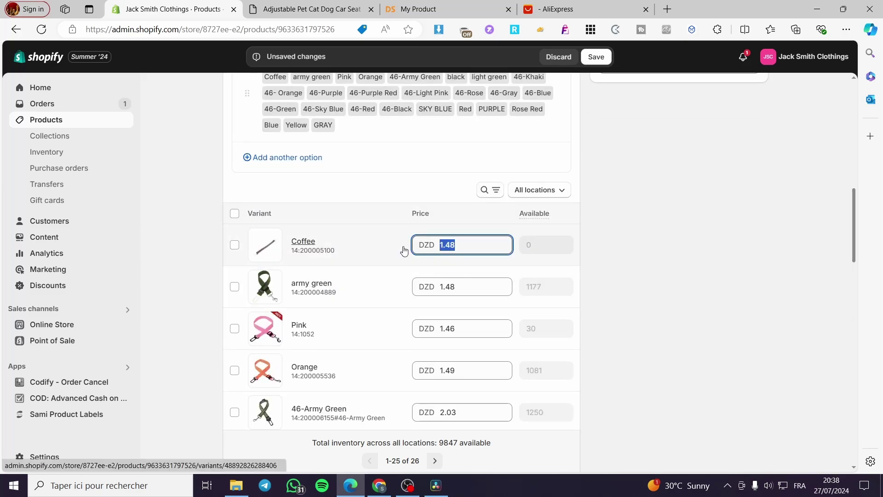
{"action": "key", "text": "ctrl+a"}
{"action": "left_click", "coordinate": [428, 244]}
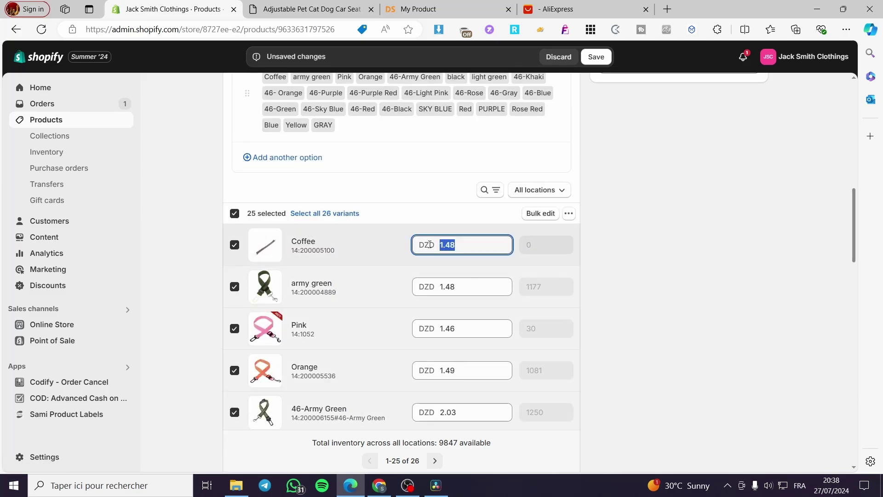
{"action": "type", "text": "200.00"}
{"action": "key", "text": "ctrl+s"}
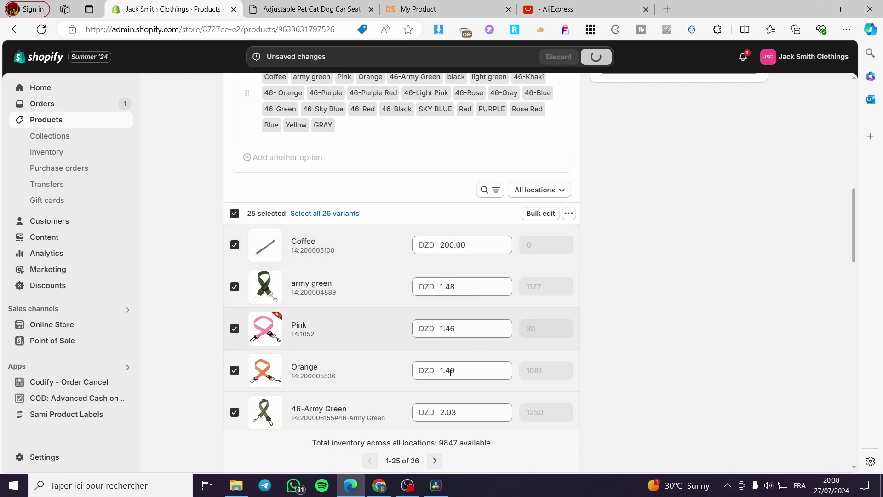
{"action": "scroll", "coordinate": [552, 375], "scroll_direction": "down", "scroll_amount": 3}
{"action": "scroll", "coordinate": [650, 405], "scroll_direction": "down", "scroll_amount": 5}
{"action": "scroll", "coordinate": [615, 364], "scroll_direction": "up", "scroll_amount": 10}
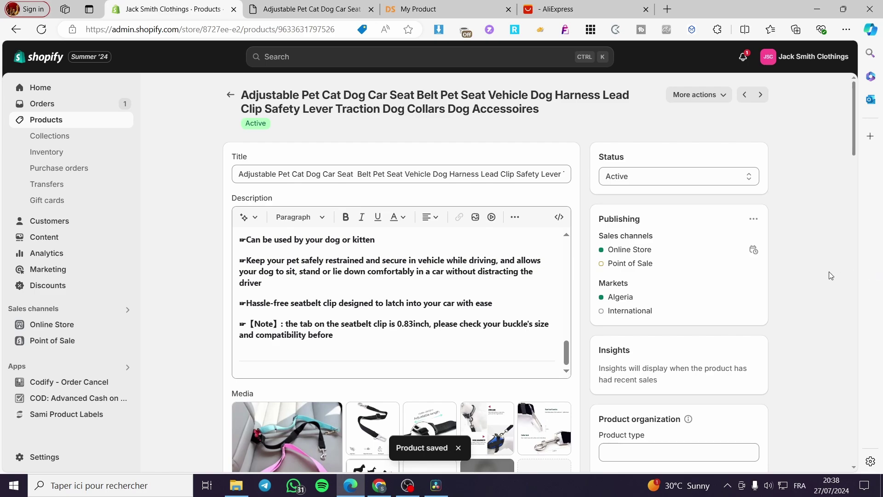
{"action": "scroll", "coordinate": [815, 278], "scroll_direction": "down", "scroll_amount": 7}
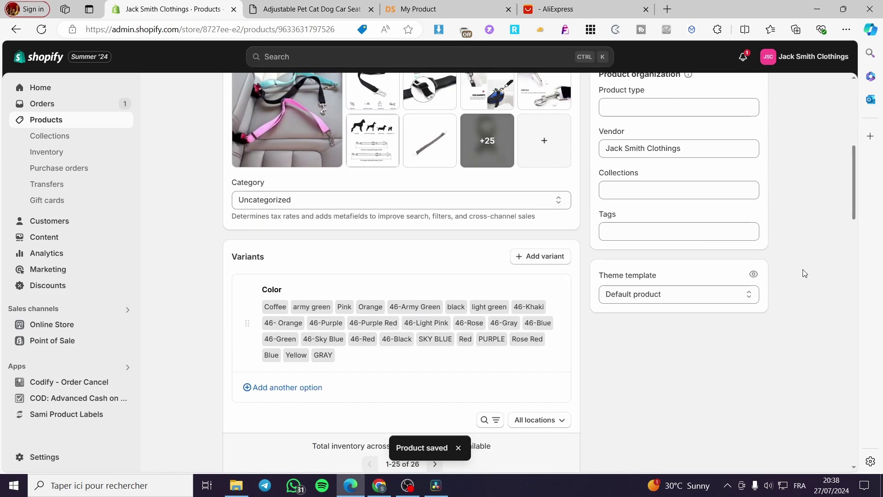